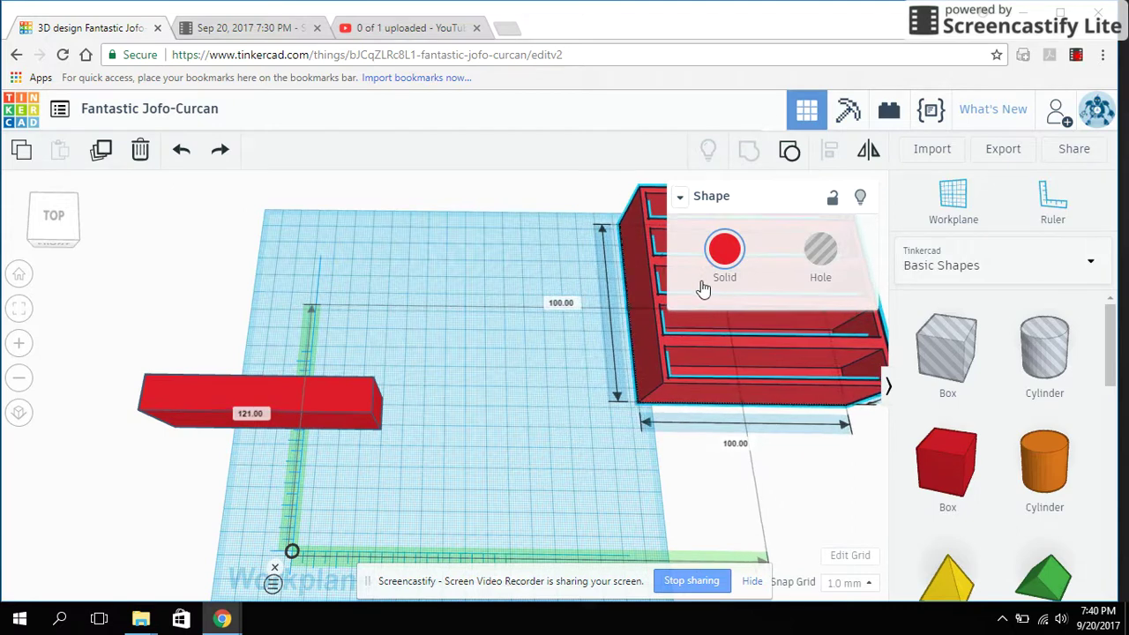
# Move the long red box onto the workplane, clear of the shelf unit
pyautogui.click(421, 298)
pyautogui.moveTo(278, 401); pyautogui.dragTo(451, 297)
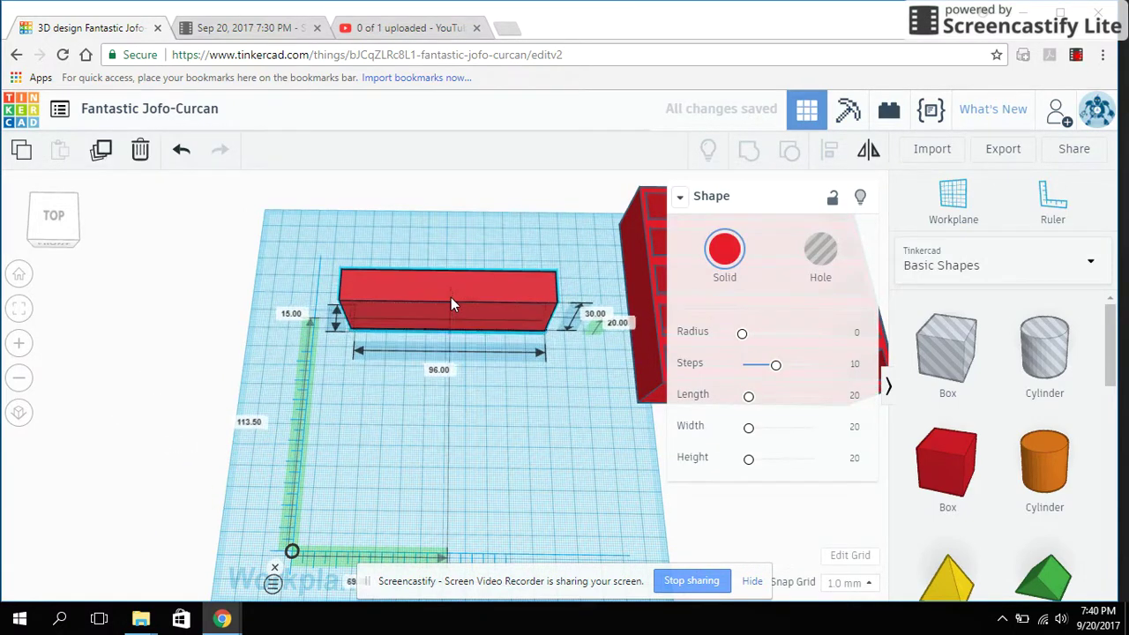
pyautogui.click(714, 176)
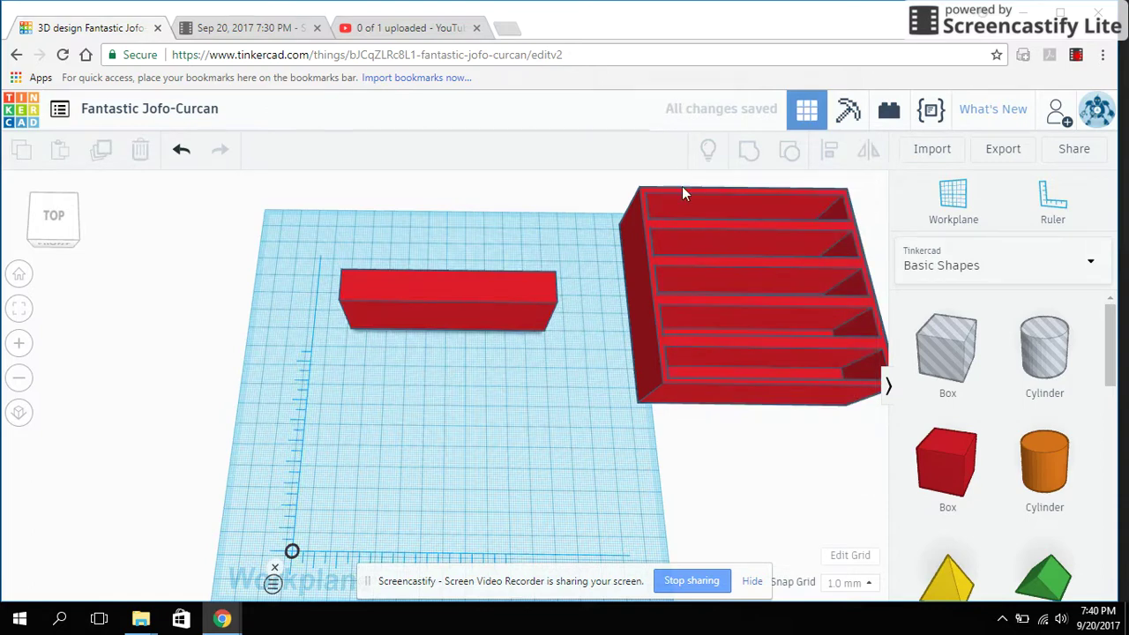
pyautogui.click(440, 304)
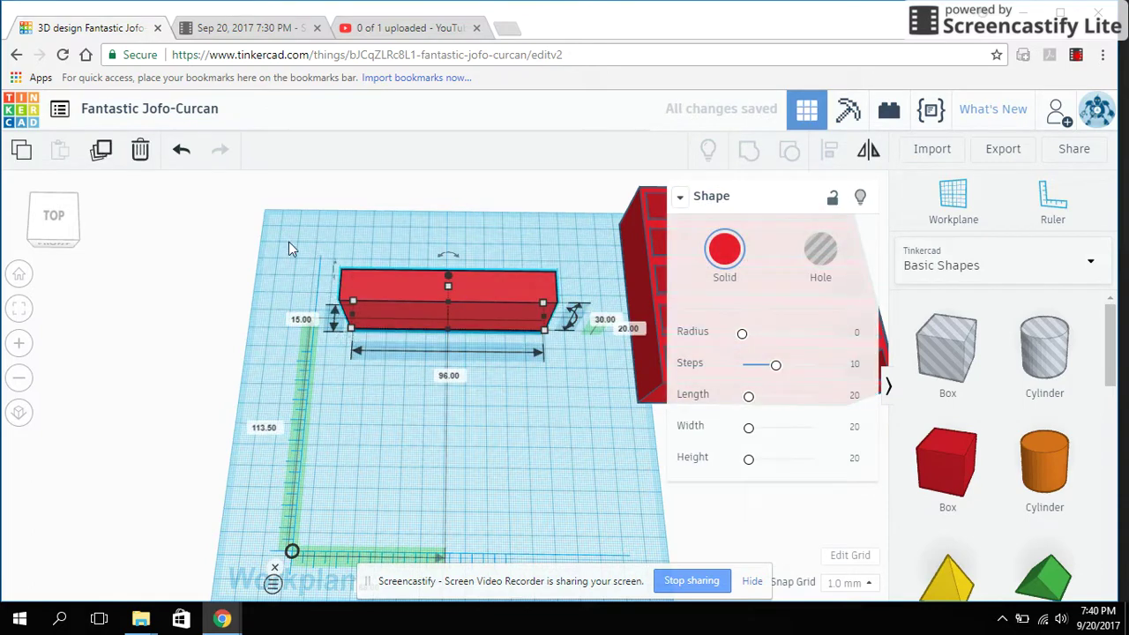
# Rotate the long red box a quarter turn about its long axis so it lies flat on its 30 mm side
pyautogui.moveTo(311, 241); pyautogui.dragTo(582, 202, button='right')
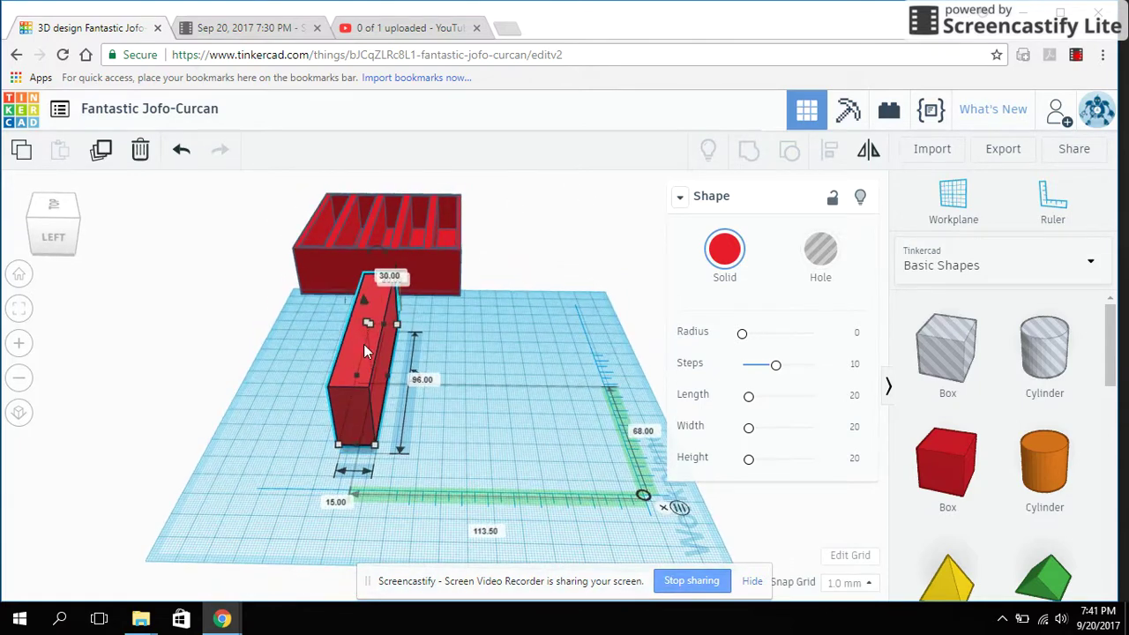
pyautogui.moveTo(430, 380); pyautogui.dragTo(391, 343, button='right')
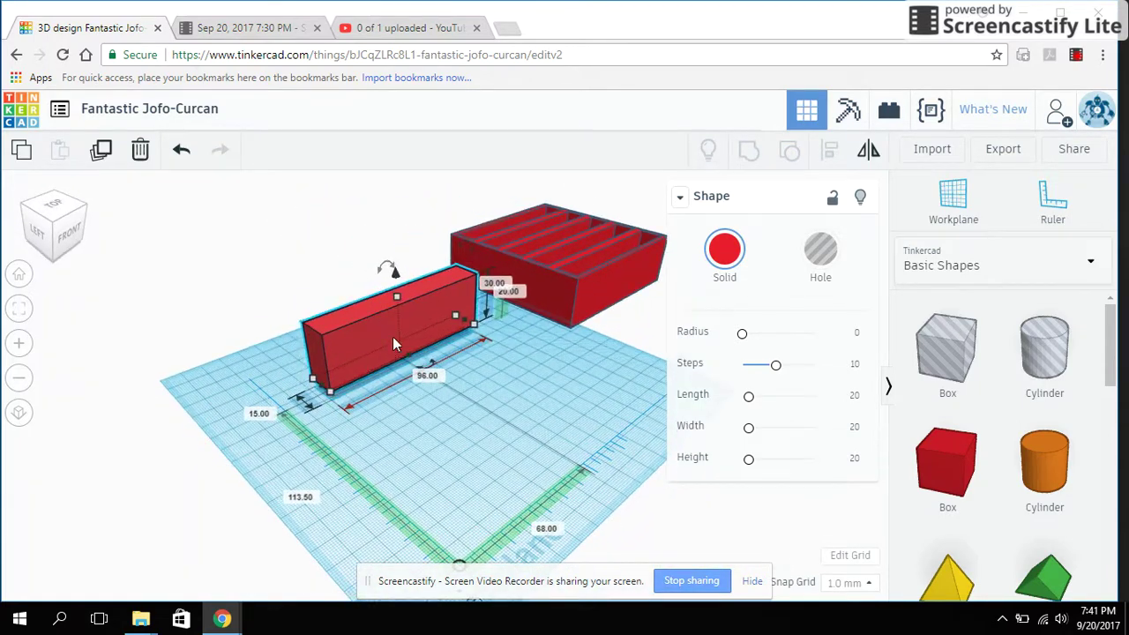
pyautogui.moveTo(384, 289)
pyautogui.moveTo(464, 250)
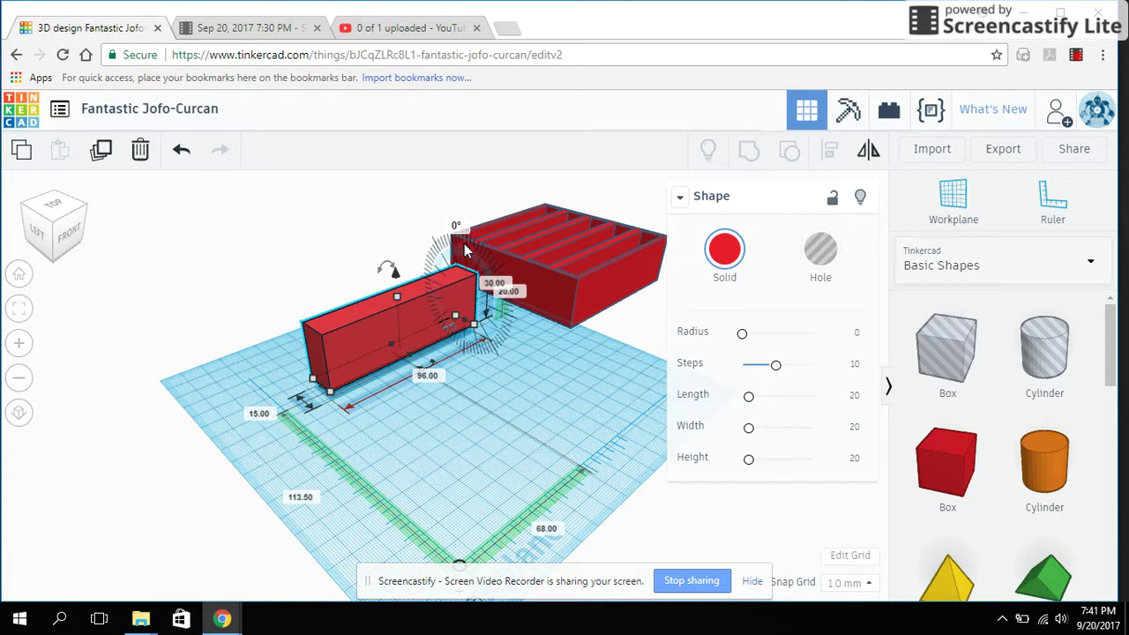
pyautogui.moveTo(464, 245); pyautogui.dragTo(491, 306)
pyautogui.moveTo(542, 393); pyautogui.dragTo(398, 397, button='right')
pyautogui.click(458, 340)
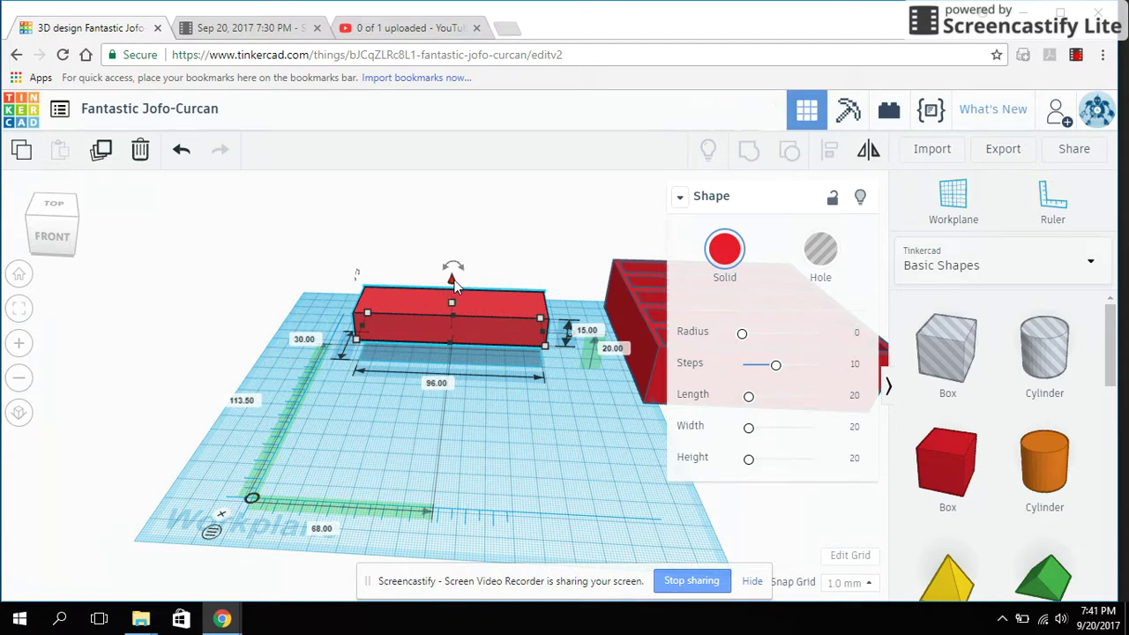
# Move the flat box to the front of the workplane and lower it to a ruler height of 9.5 mm
pyautogui.moveTo(457, 312); pyautogui.dragTo(462, 441)
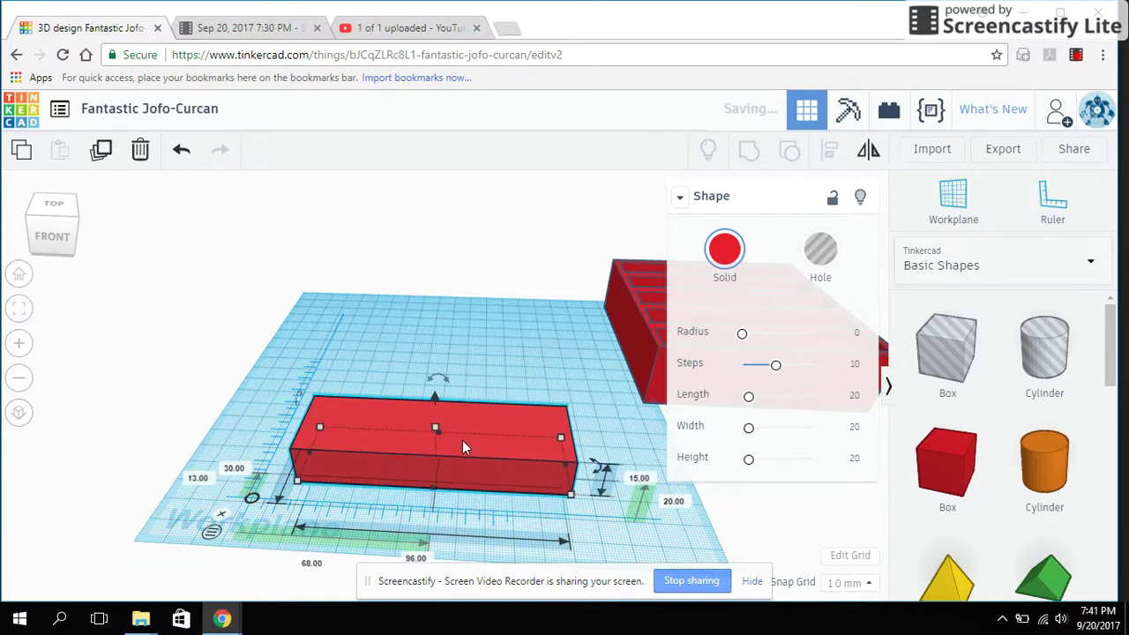
pyautogui.click(437, 399)
pyautogui.moveTo(437, 400); pyautogui.dragTo(441, 425)
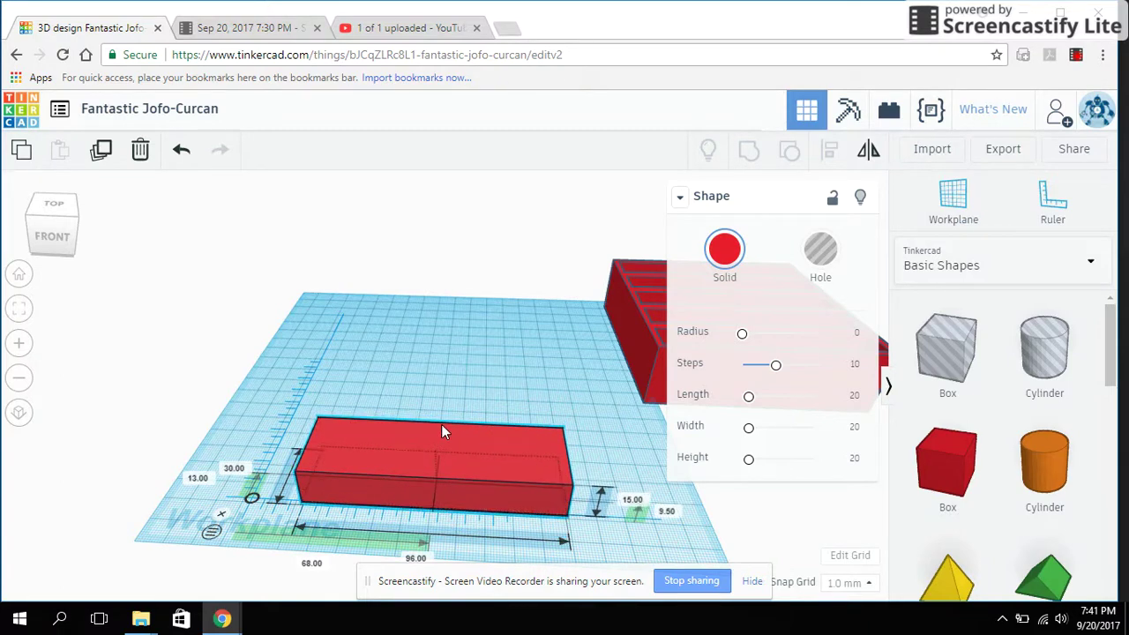
pyautogui.moveTo(564, 494); pyautogui.dragTo(641, 472, button='right')
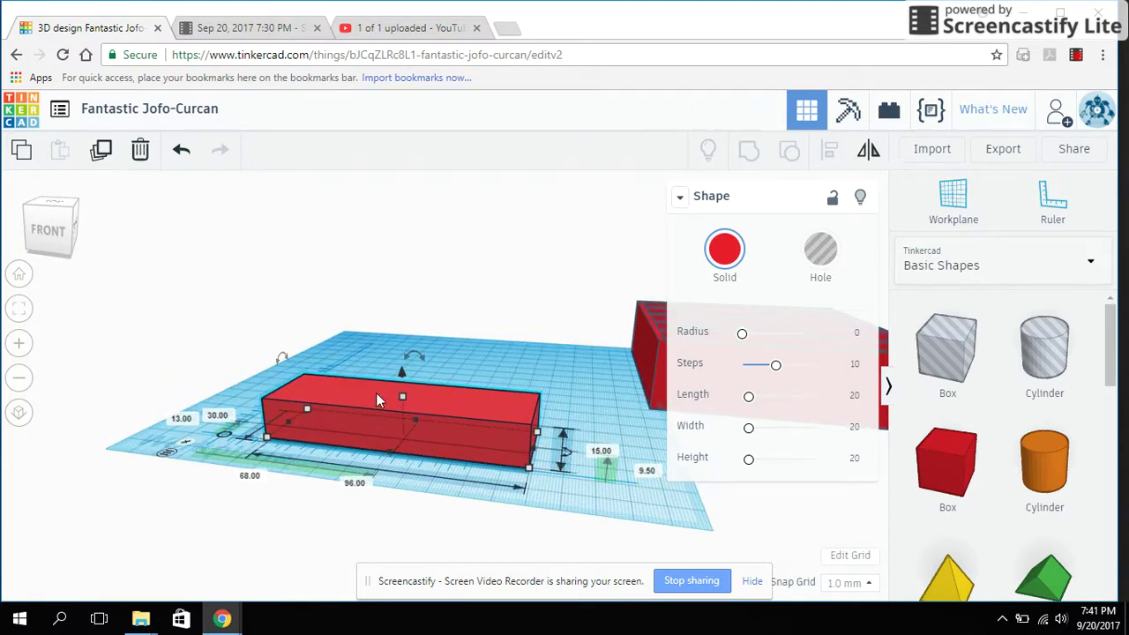
pyautogui.moveTo(401, 377); pyautogui.dragTo(397, 376)
pyautogui.click(458, 352)
pyautogui.moveTo(458, 353); pyautogui.dragTo(537, 397, button='right')
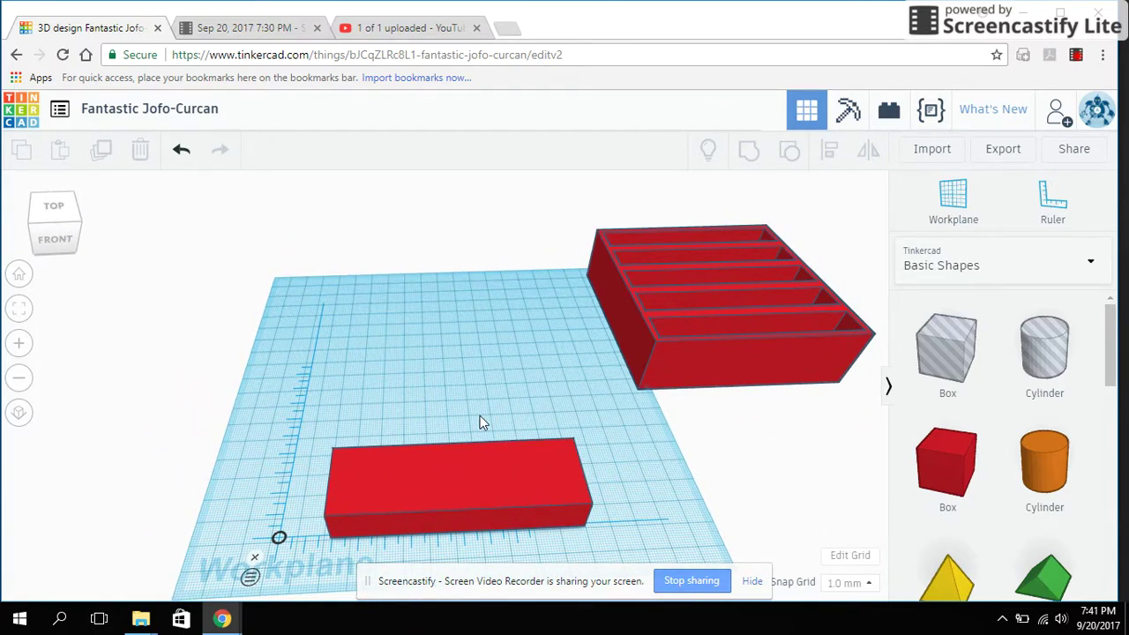
# Reposition the flat box at about 59 mm across and 41 mm deep from the ruler origin
pyautogui.moveTo(456, 464); pyautogui.dragTo(431, 412)
pyautogui.moveTo(423, 375)
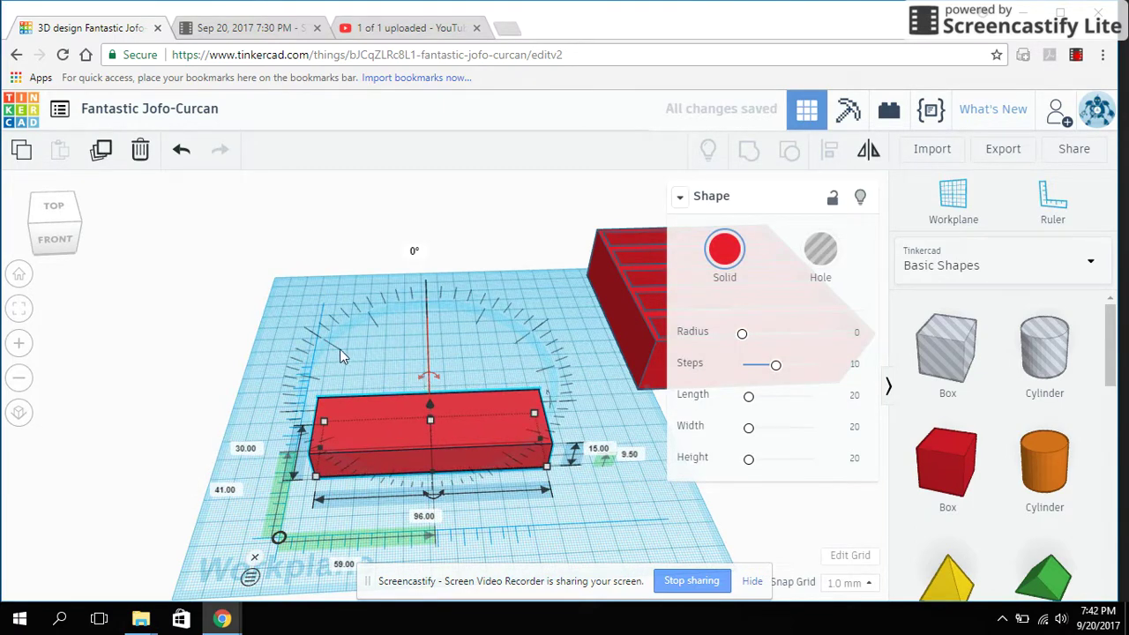
pyautogui.click(342, 356)
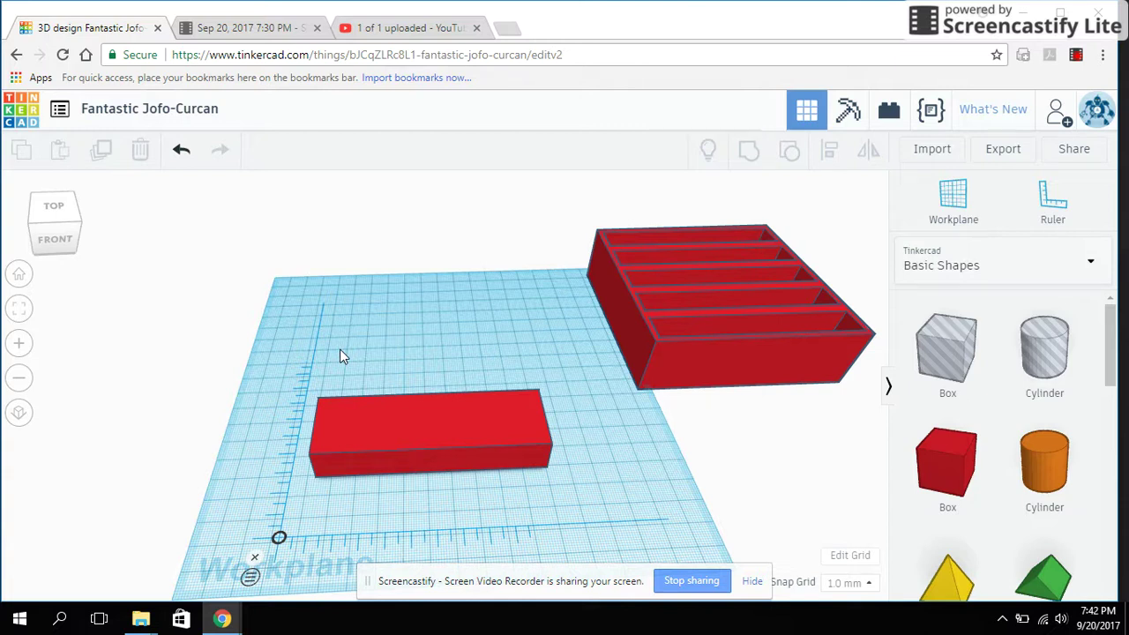
# Duplicate the flat red box in place
pyautogui.click(386, 432)
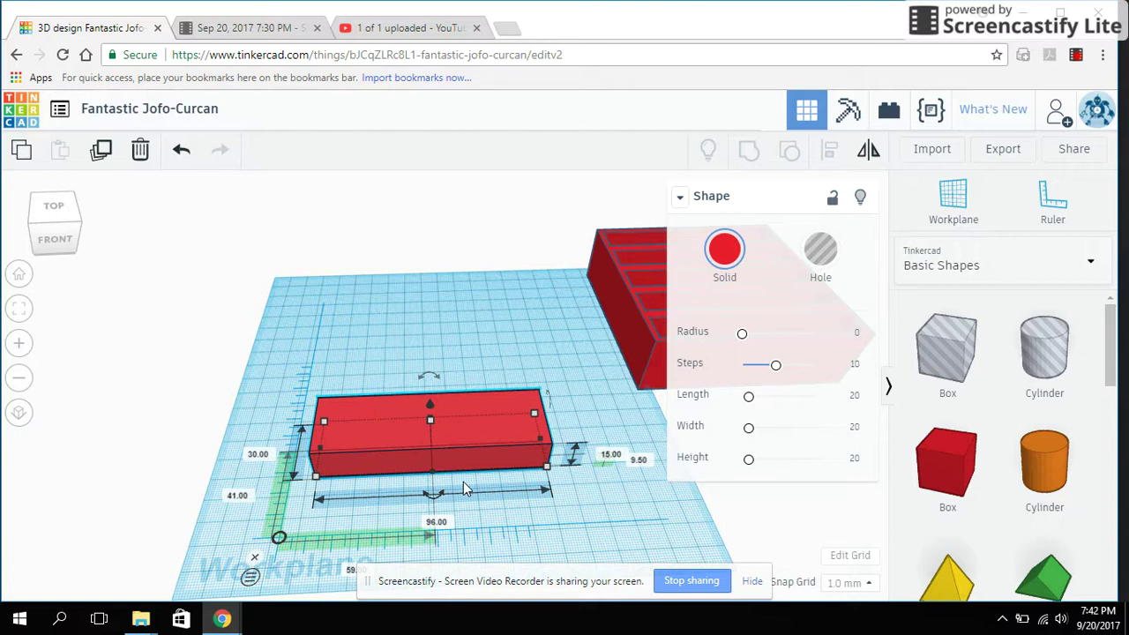
pyautogui.click(103, 152)
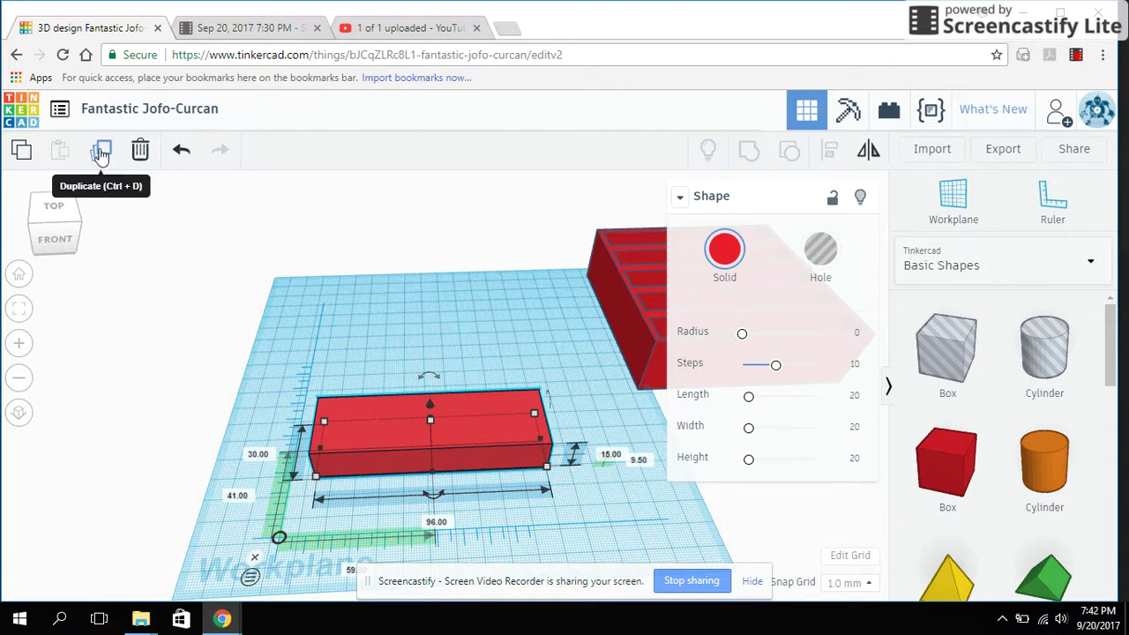
pyautogui.click(102, 152)
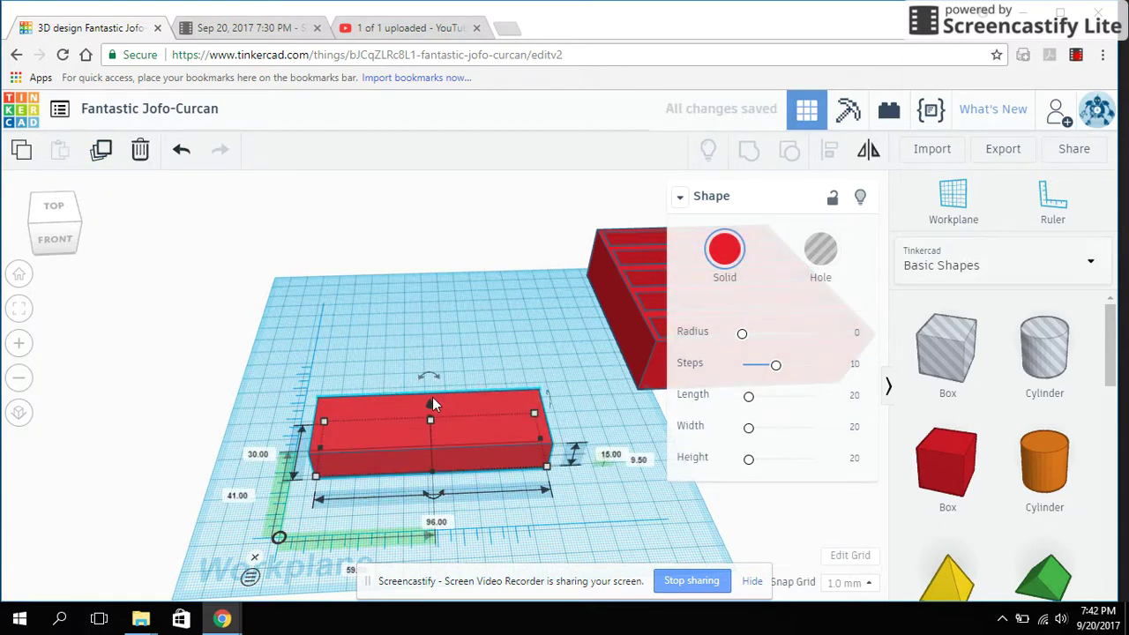
# Try moving the duplicate box behind the original, and undo the move
pyautogui.click(476, 346)
pyautogui.moveTo(474, 411); pyautogui.dragTo(463, 325)
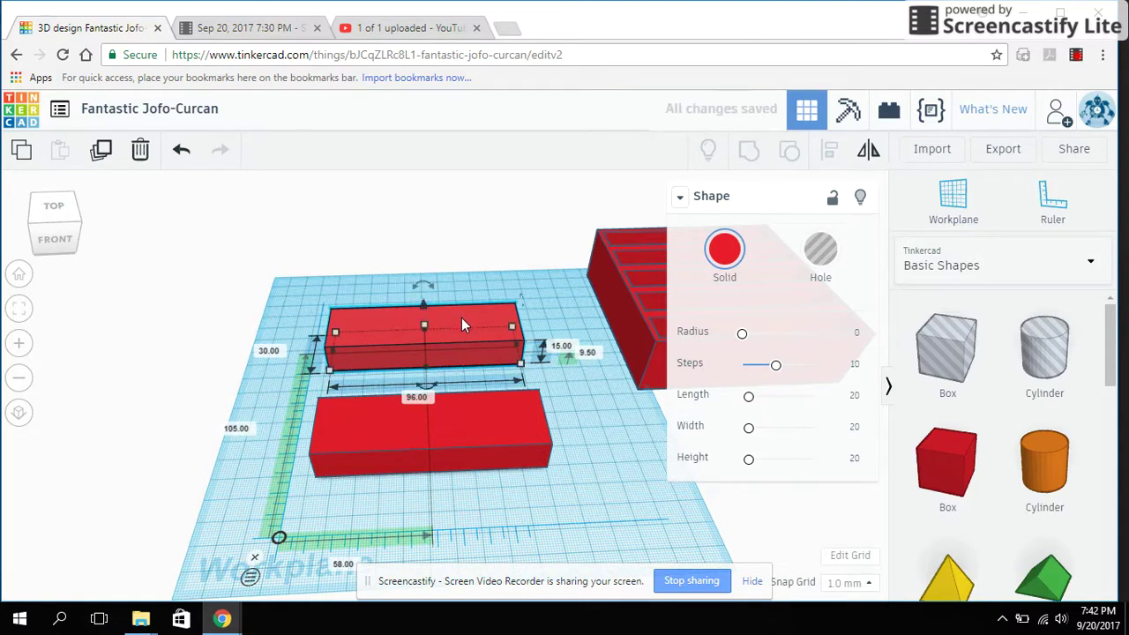
pyautogui.hotkey('ctrl', 'z')
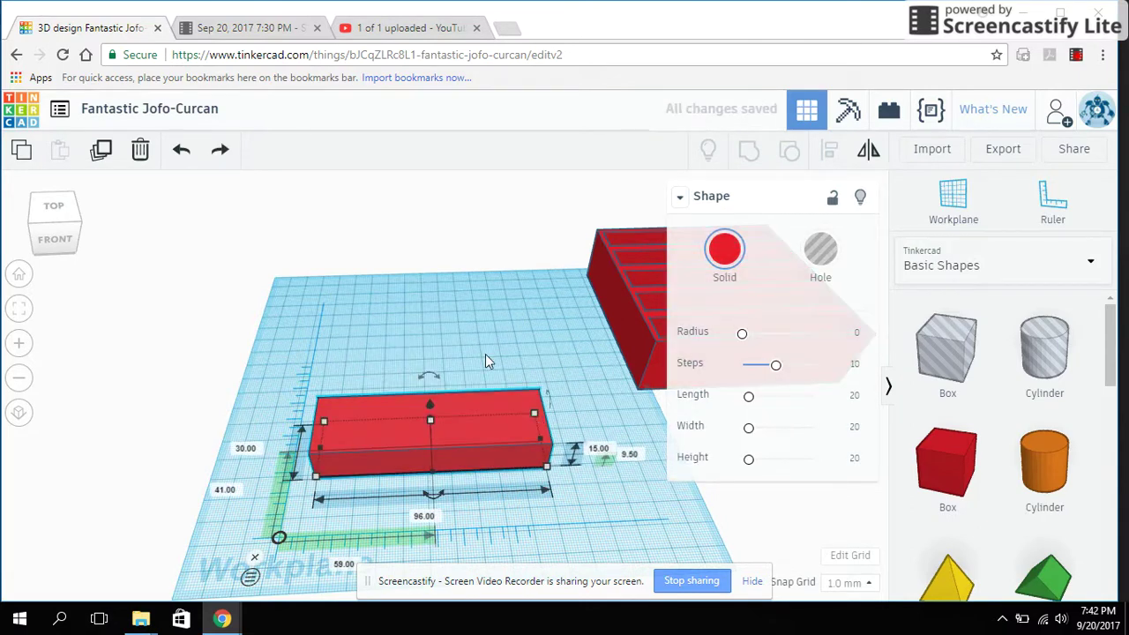
# Try resizing the duplicate box proportionally from its front corner, and undo the trial resizing
pyautogui.click(484, 421)
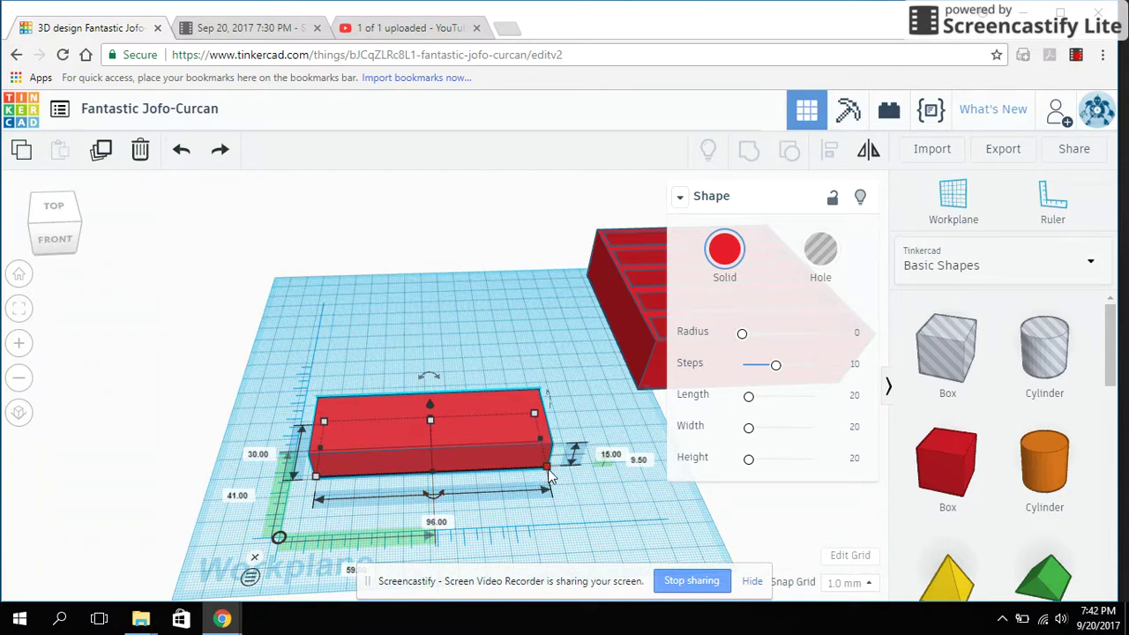
pyautogui.moveTo(548, 475); pyautogui.dragTo(657, 527)
pyautogui.hotkey('ctrl', 'z')
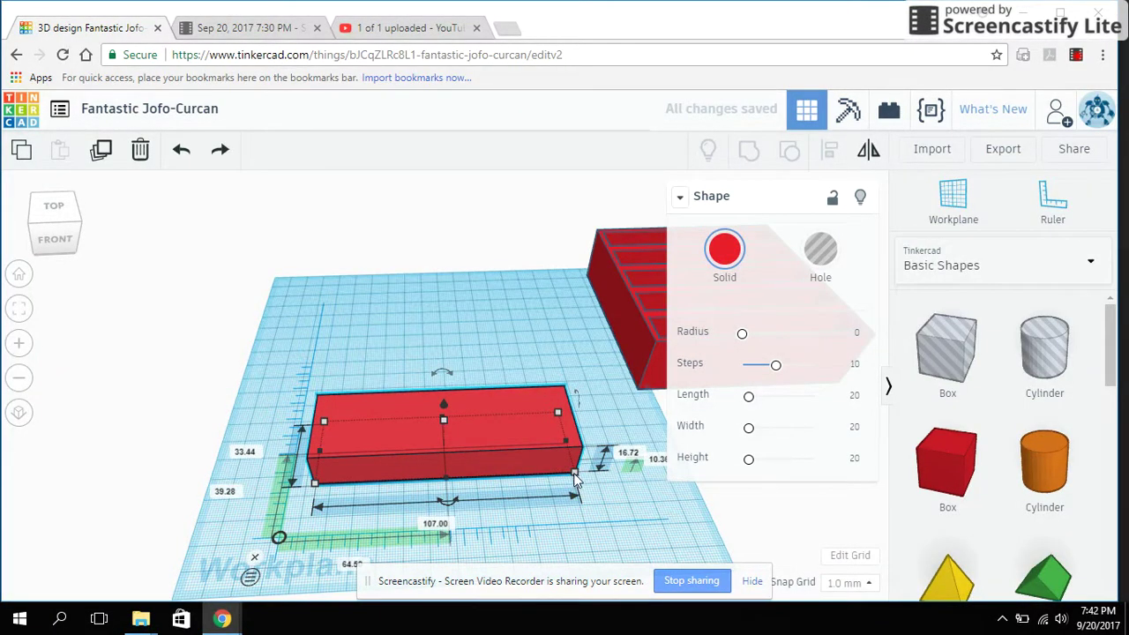
pyautogui.moveTo(574, 477); pyautogui.dragTo(553, 472)
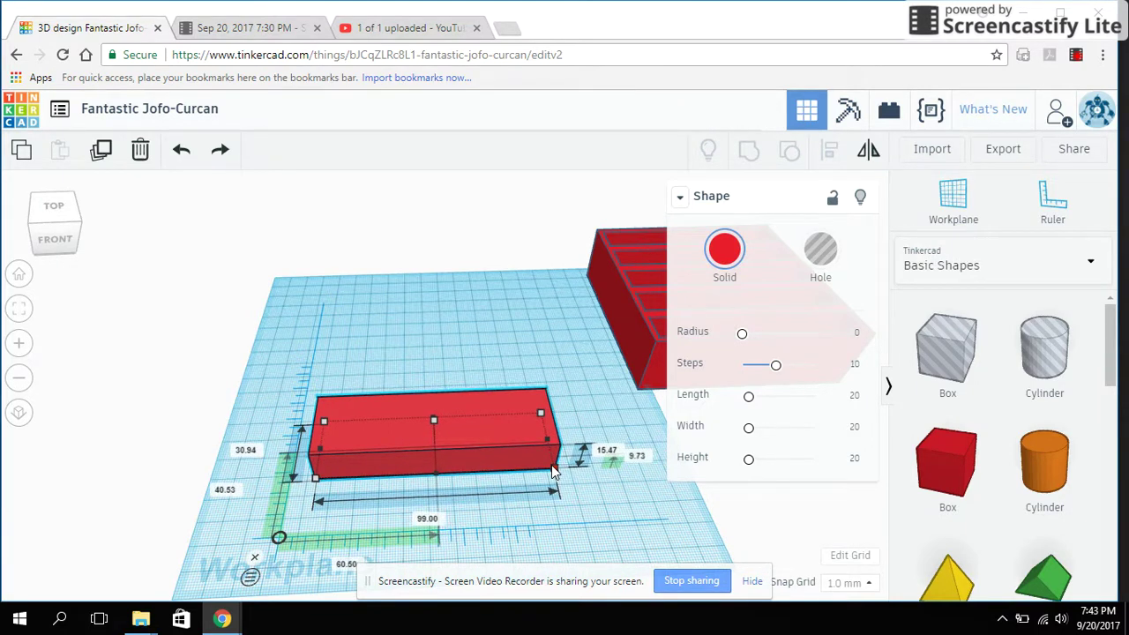
pyautogui.moveTo(479, 433)
pyautogui.mouseDown()
pyautogui.moveTo(499, 496)
pyautogui.moveTo(467, 465)
pyautogui.moveTo(479, 464)
pyautogui.moveTo(485, 433)
pyautogui.moveTo(482, 474)
pyautogui.moveTo(477, 435)
pyautogui.mouseUp()
pyautogui.hotkey('ctrl', 'z')
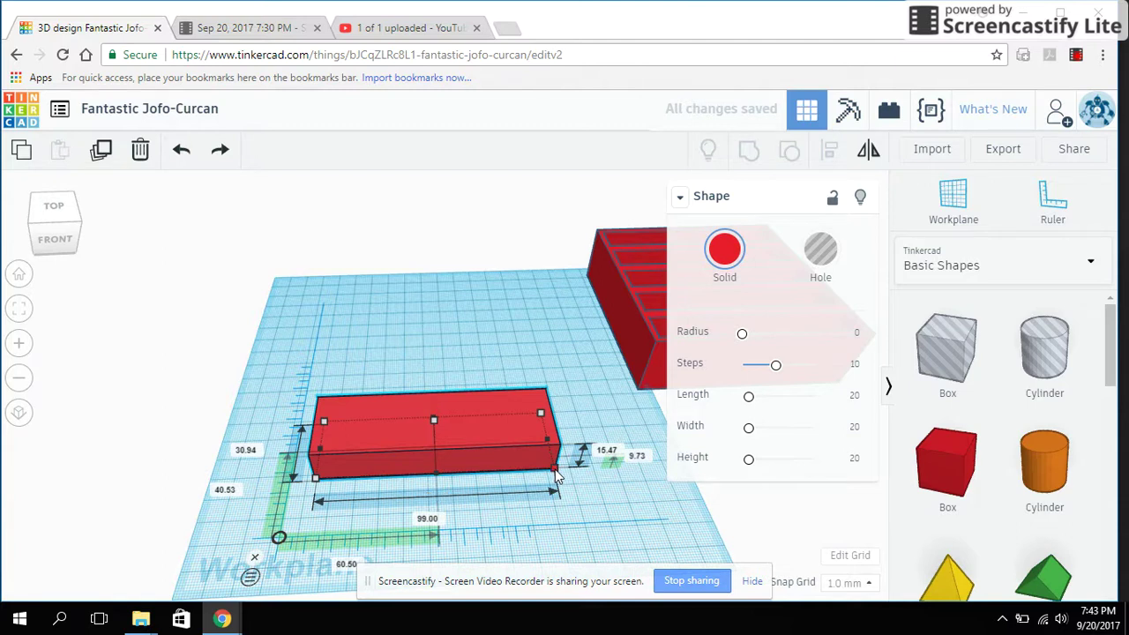
# Scale the duplicate box down proportionally to 81 mm long and turn it into a hole
pyautogui.moveTo(549, 467); pyautogui.dragTo(510, 455)
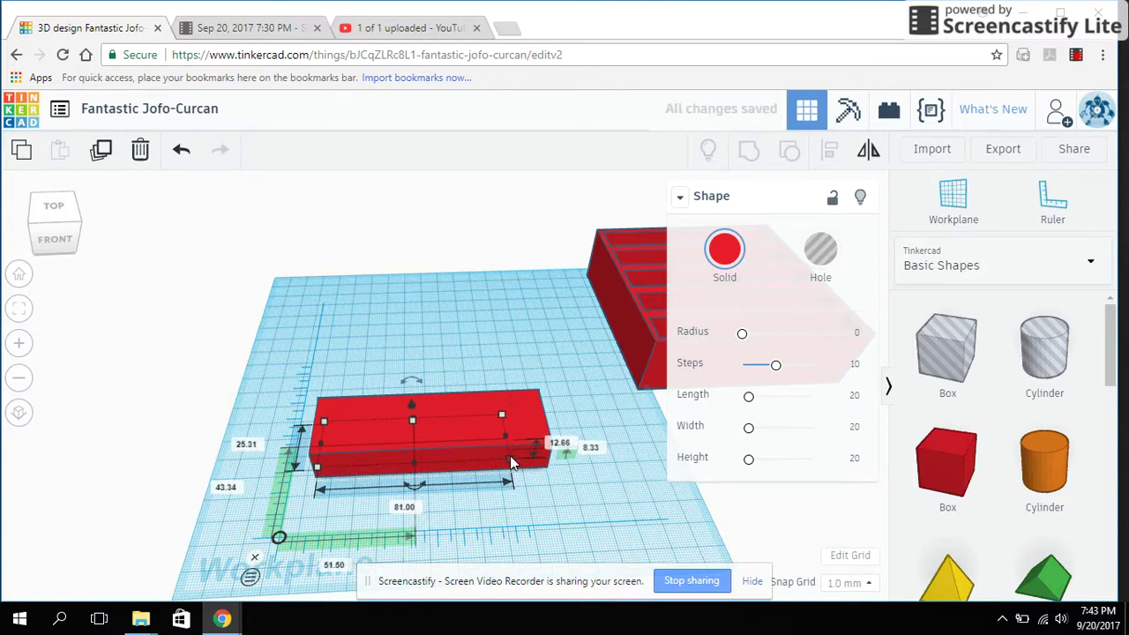
pyautogui.moveTo(608, 492); pyautogui.dragTo(573, 495, button='right')
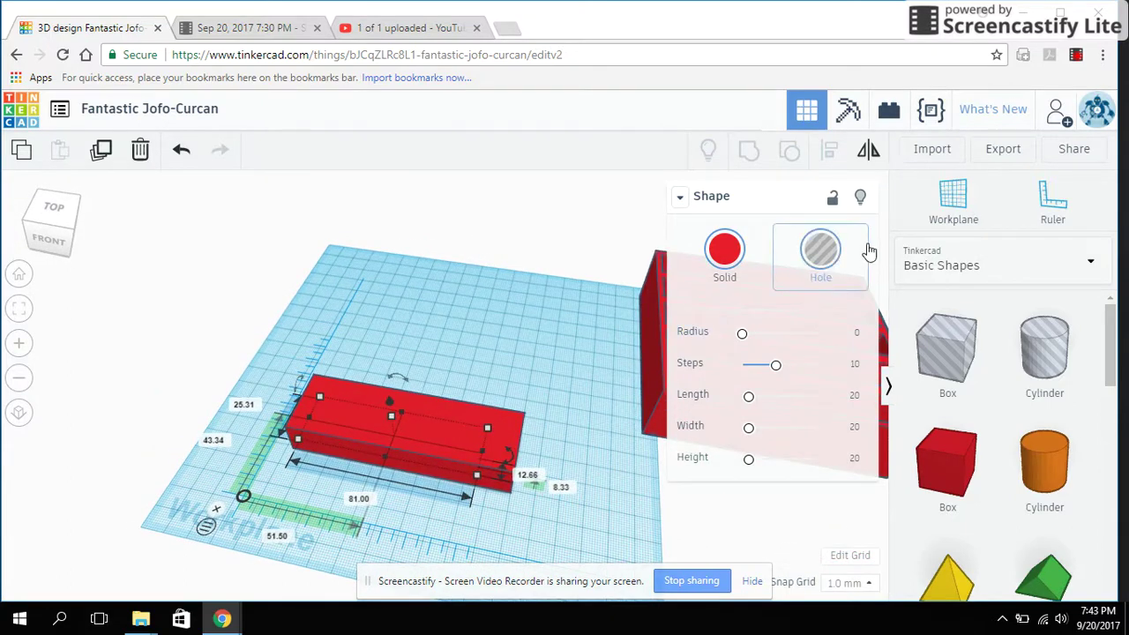
pyautogui.click(840, 255)
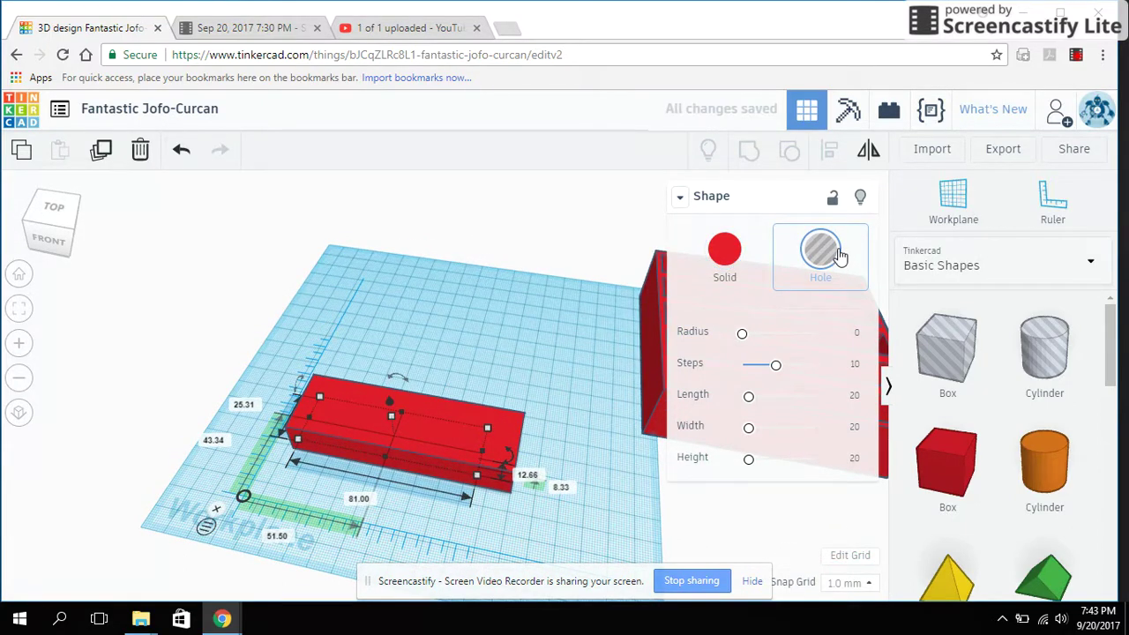
pyautogui.click(492, 332)
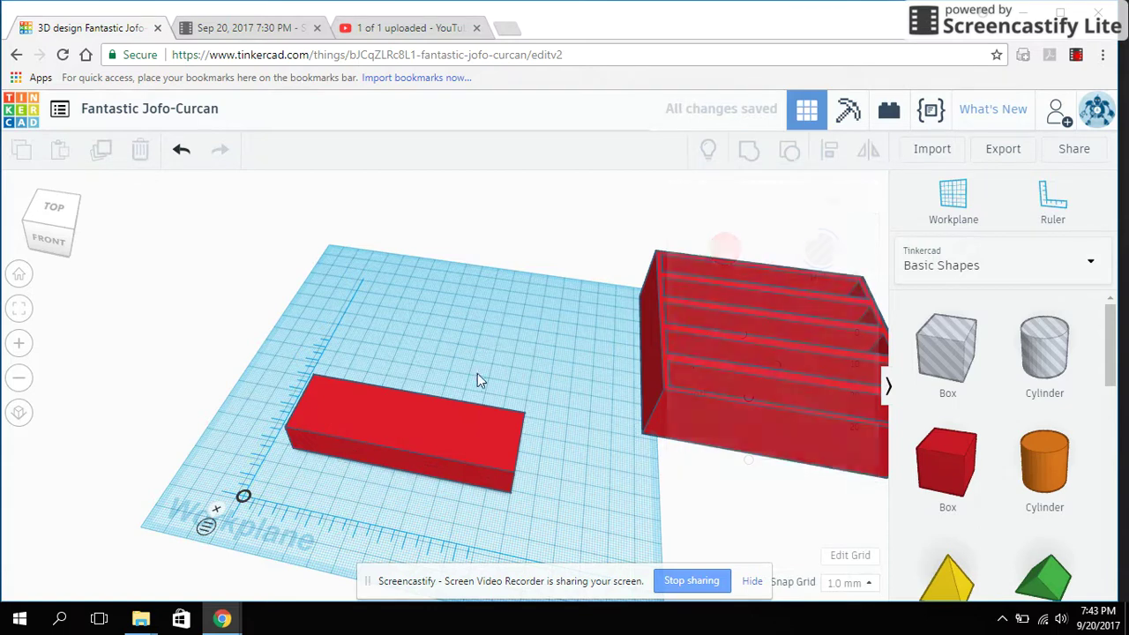
# Move the solid red box back off the hole, to about 52 mm across and 86 mm deep from the ruler origin
pyautogui.moveTo(455, 438); pyautogui.dragTo(460, 350)
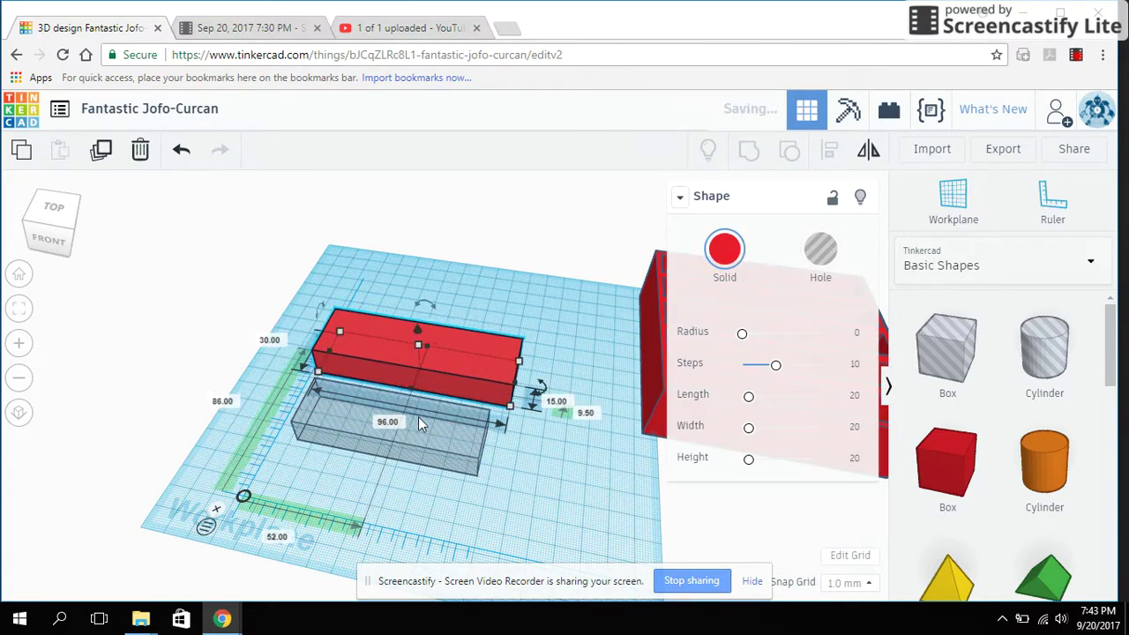
pyautogui.click(418, 421)
pyautogui.moveTo(418, 421); pyautogui.dragTo(553, 459, button='right')
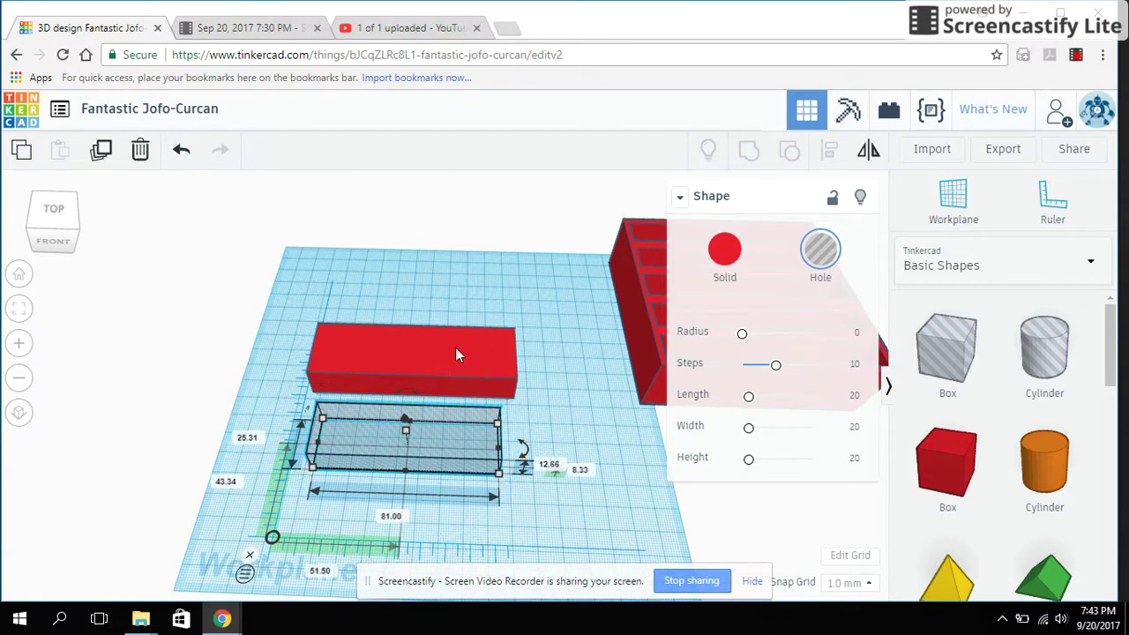
pyautogui.click(418, 359)
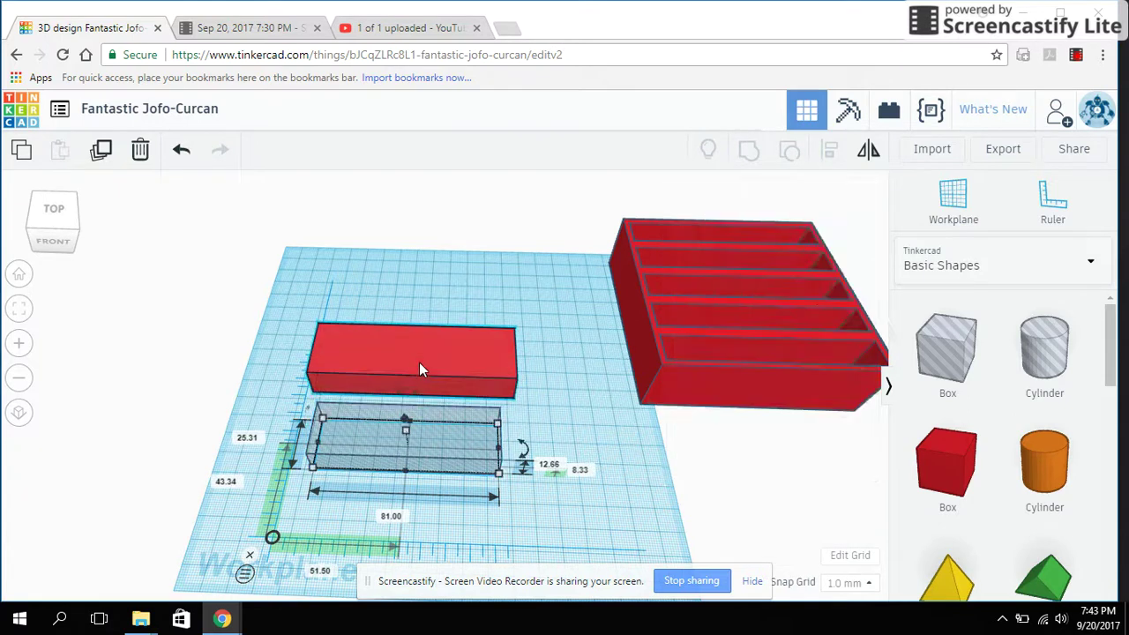
# Move the hole box back to about 53.66 mm deep from the ruler origin and raise it to a ruler height of 13.33 mm
pyautogui.click(485, 441)
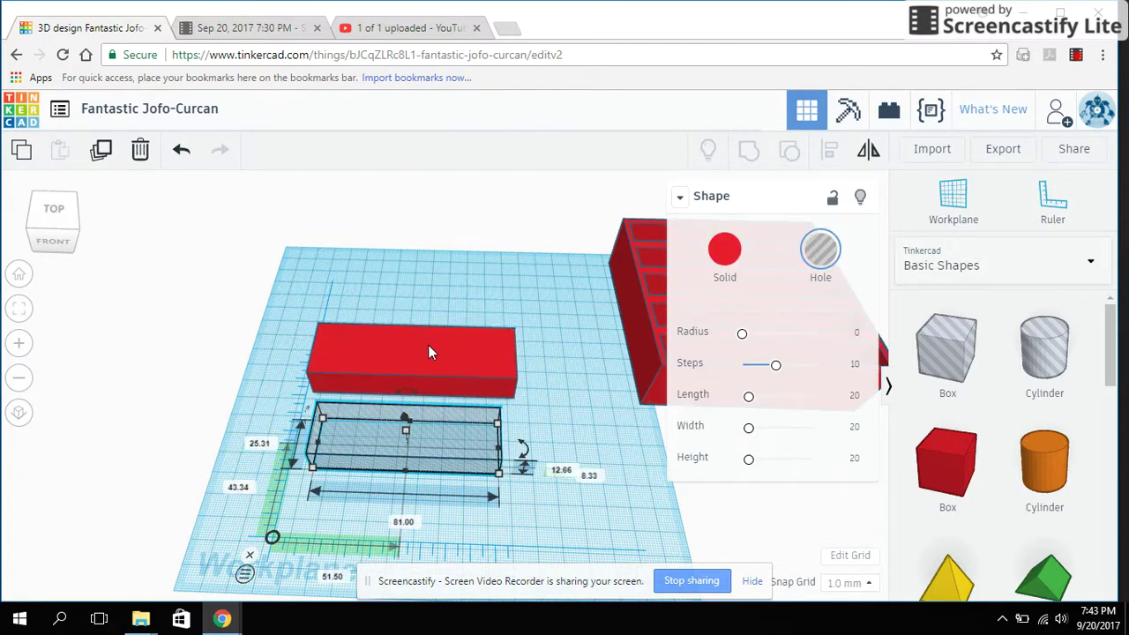
pyautogui.moveTo(429, 451); pyautogui.dragTo(437, 428)
pyautogui.moveTo(493, 457); pyautogui.dragTo(411, 413, button='right')
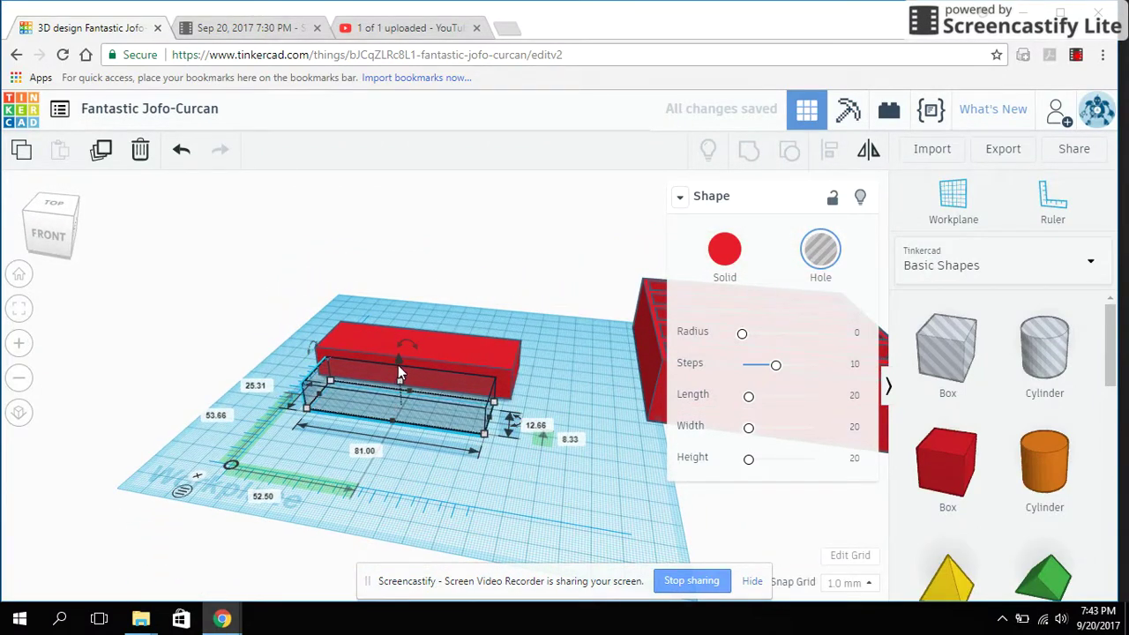
pyautogui.moveTo(398, 362); pyautogui.dragTo(401, 351)
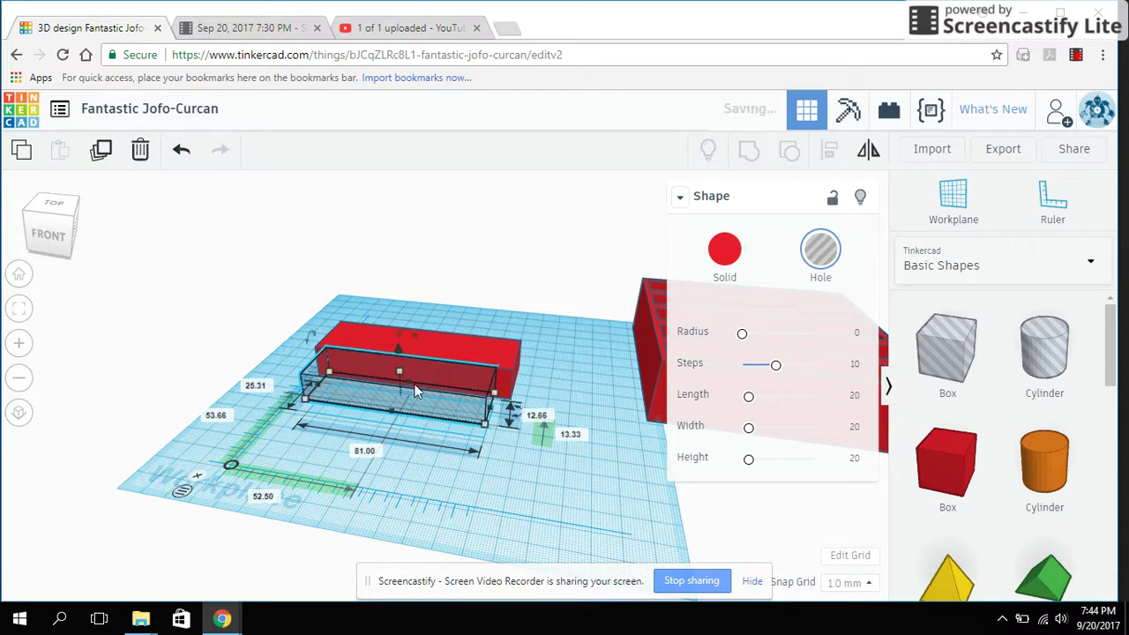
# Select the solid red box and the hole box, and align them at their centres front to back
pyautogui.moveTo(435, 403); pyautogui.dragTo(565, 446, button='right')
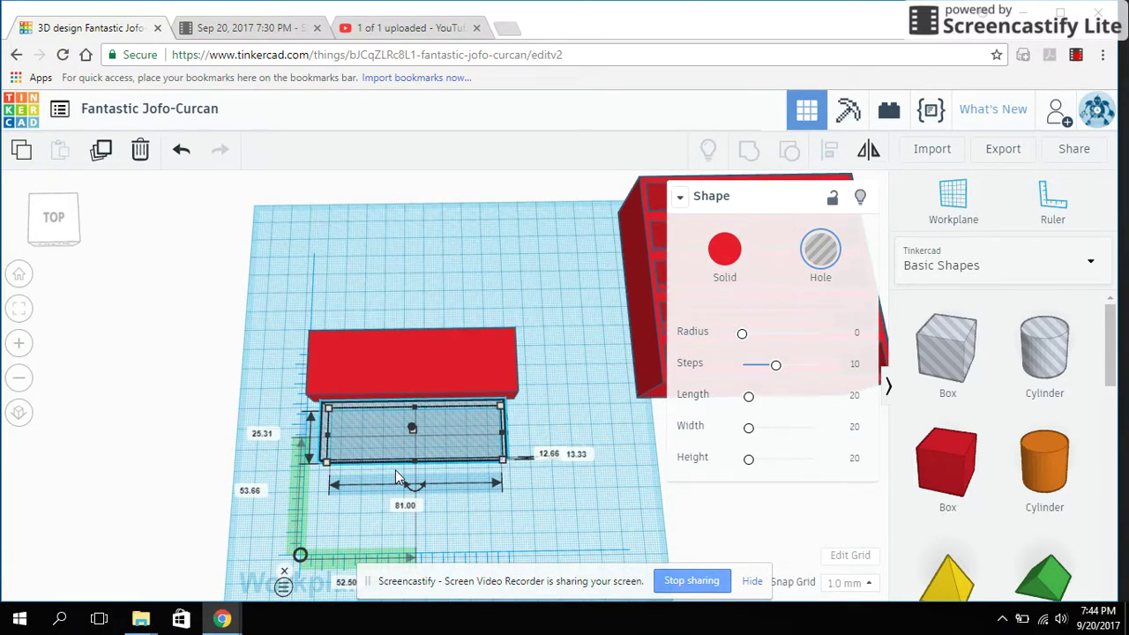
pyautogui.moveTo(477, 446); pyautogui.dragTo(552, 502)
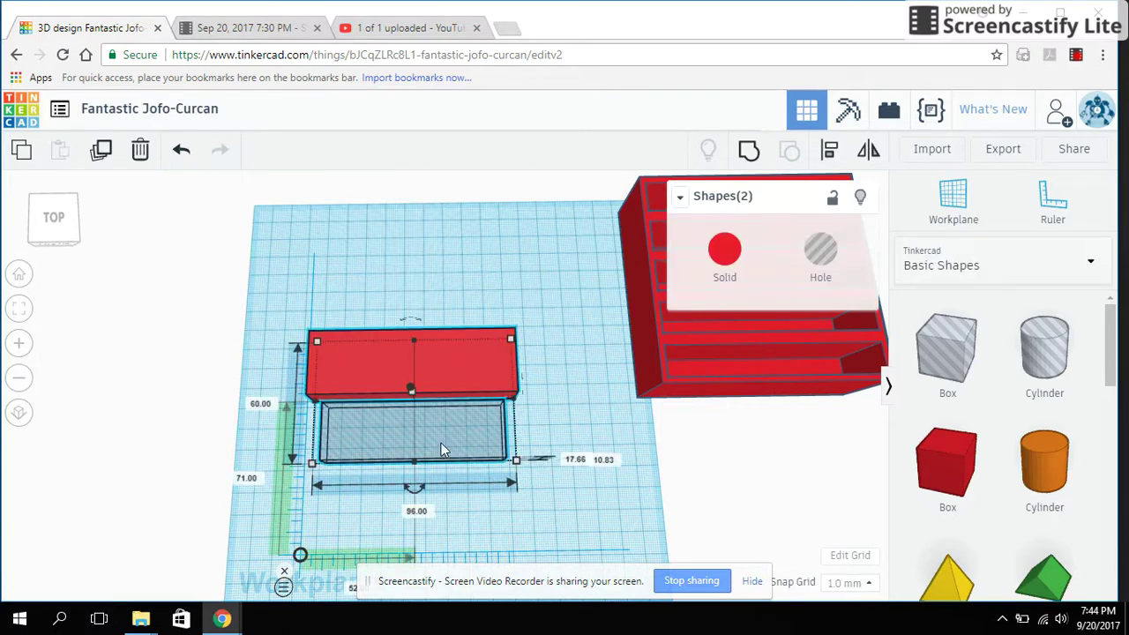
pyautogui.click(825, 157)
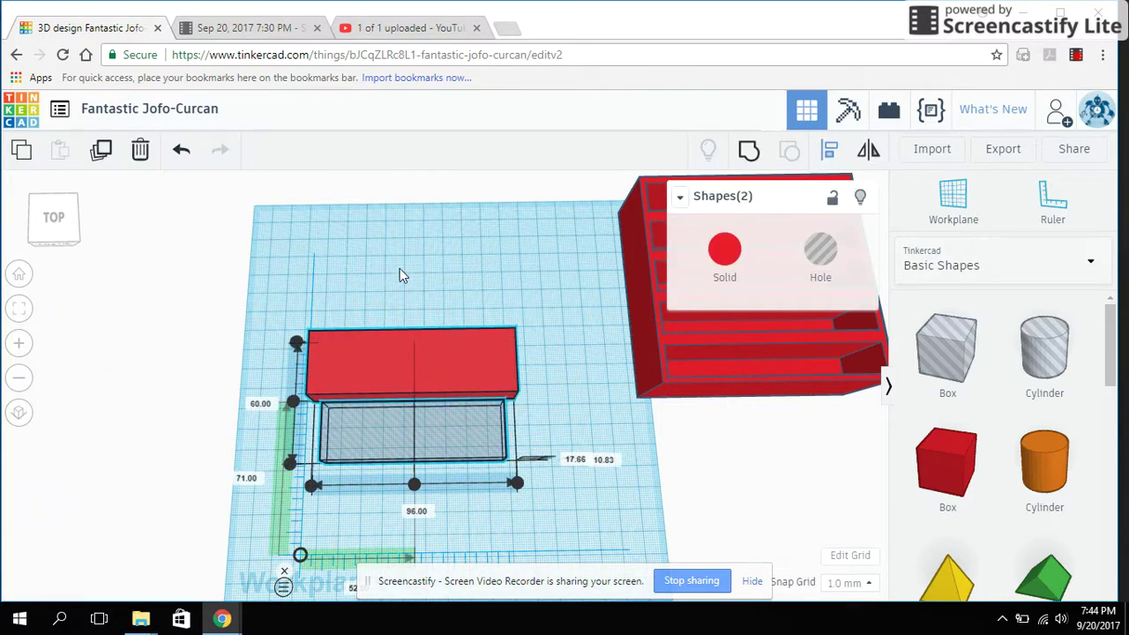
pyautogui.click(291, 404)
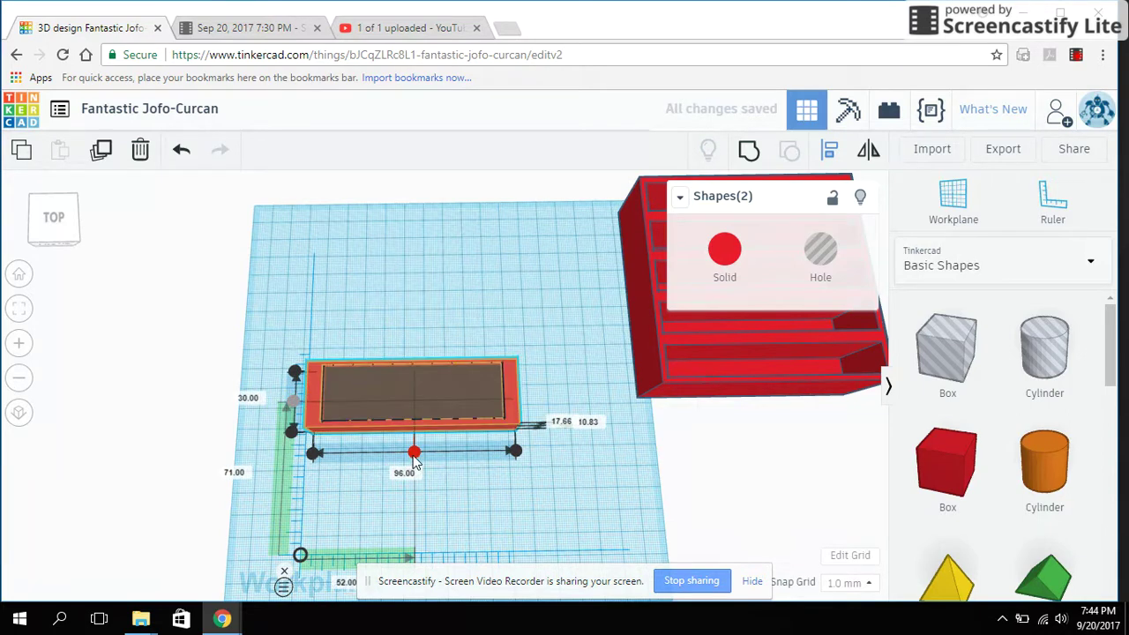
pyautogui.click(492, 499)
# Group the solid red box with the hole box to cut out the hollow drawer
pyautogui.moveTo(545, 424); pyautogui.dragTo(513, 418, button='right')
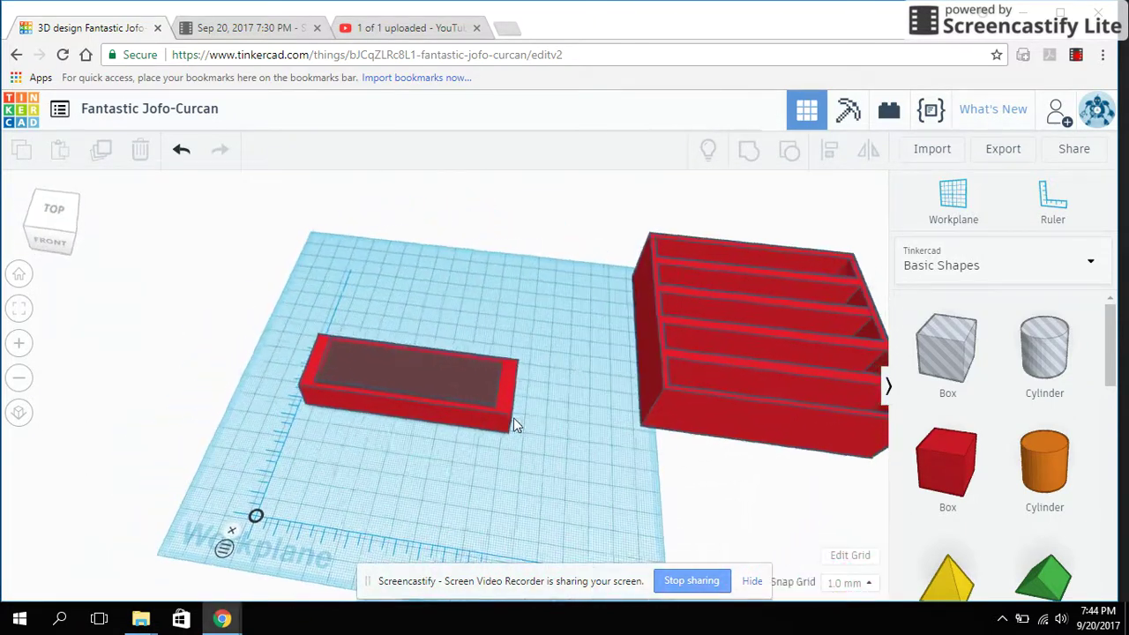
pyautogui.moveTo(458, 410); pyautogui.dragTo(567, 474)
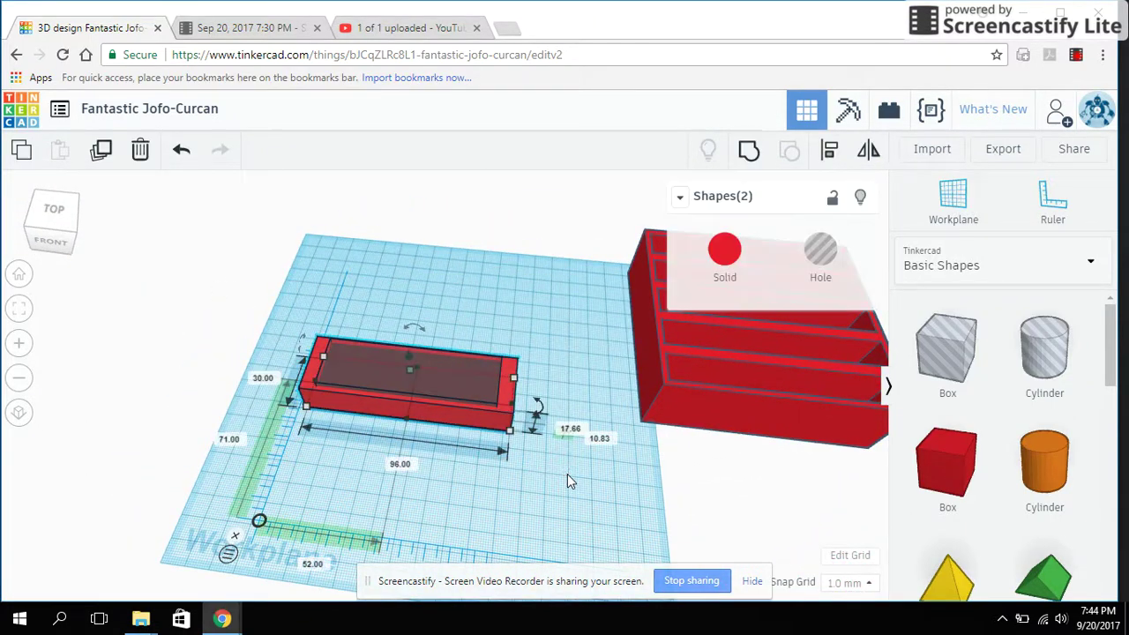
pyautogui.click(748, 150)
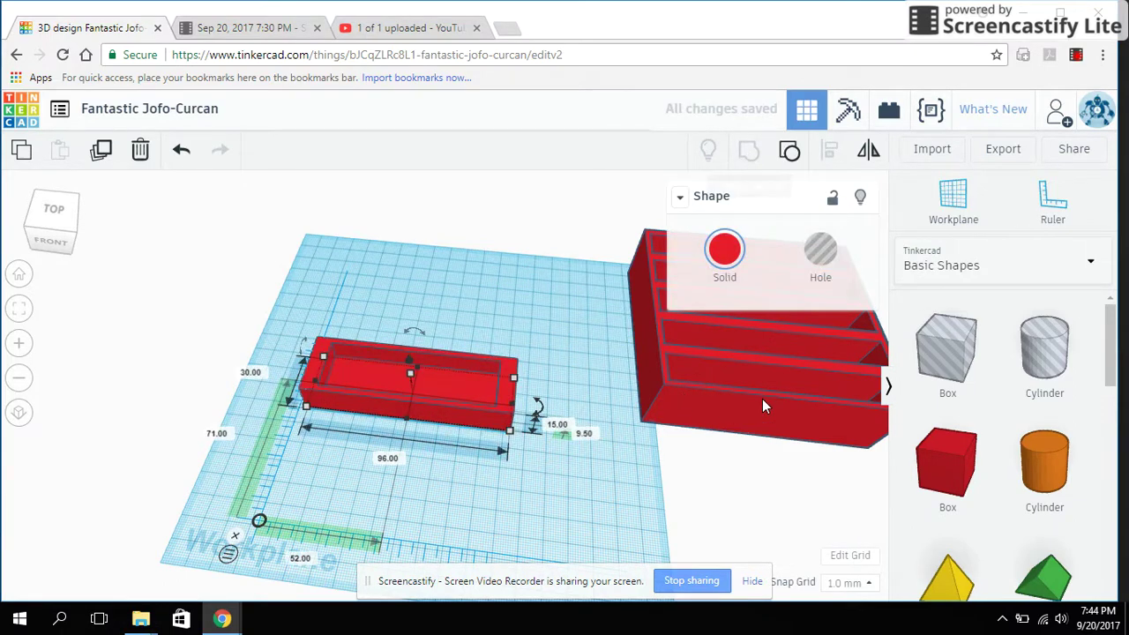
pyautogui.click(708, 321)
pyautogui.click(440, 286)
# Duplicate the drawer and spread three copies behind and in front of it, with the front copy 18 mm across and 40 mm deep from the ruler origin
pyautogui.moveTo(363, 308); pyautogui.dragTo(455, 274, button='right')
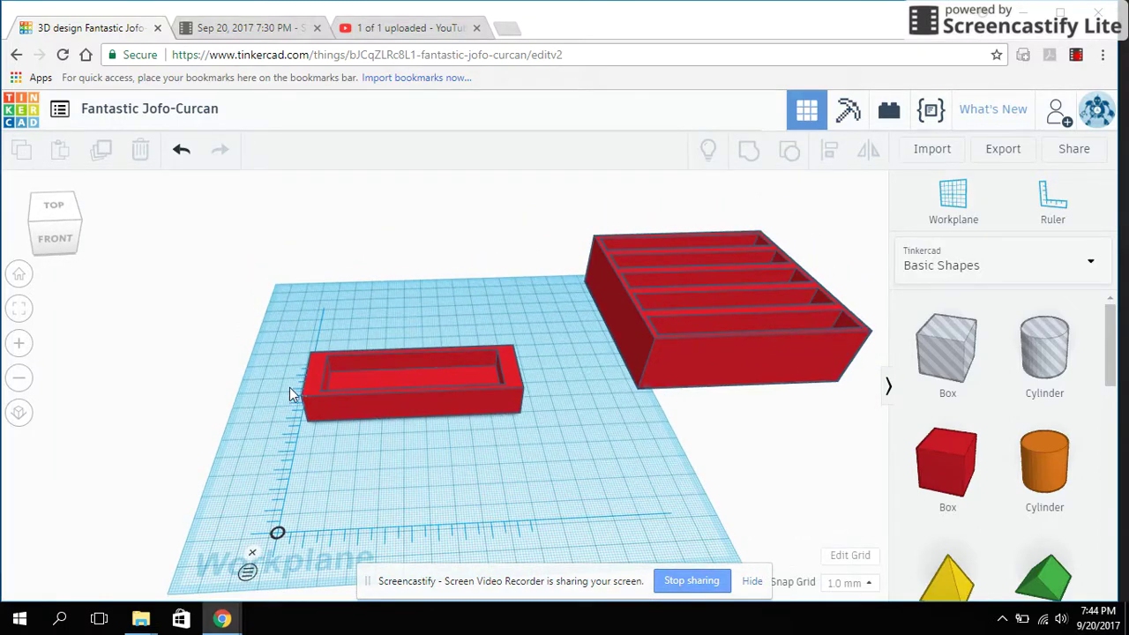
pyautogui.moveTo(281, 323); pyautogui.dragTo(591, 504)
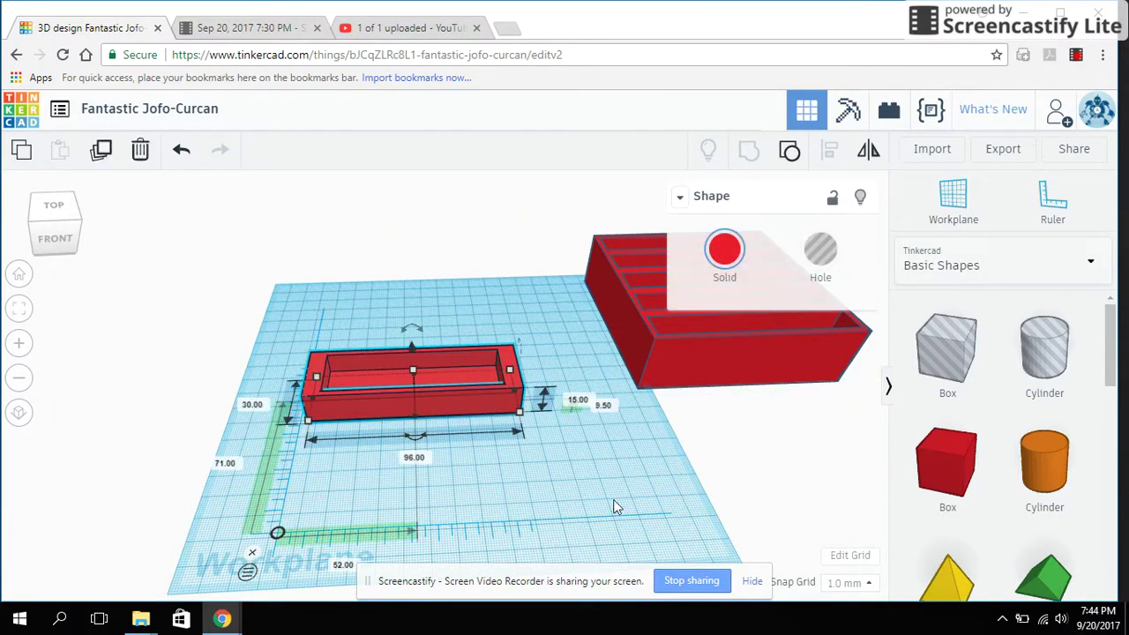
pyautogui.hotkey('ctrl', 'd')
pyautogui.hotkey('ctrl', 'd')
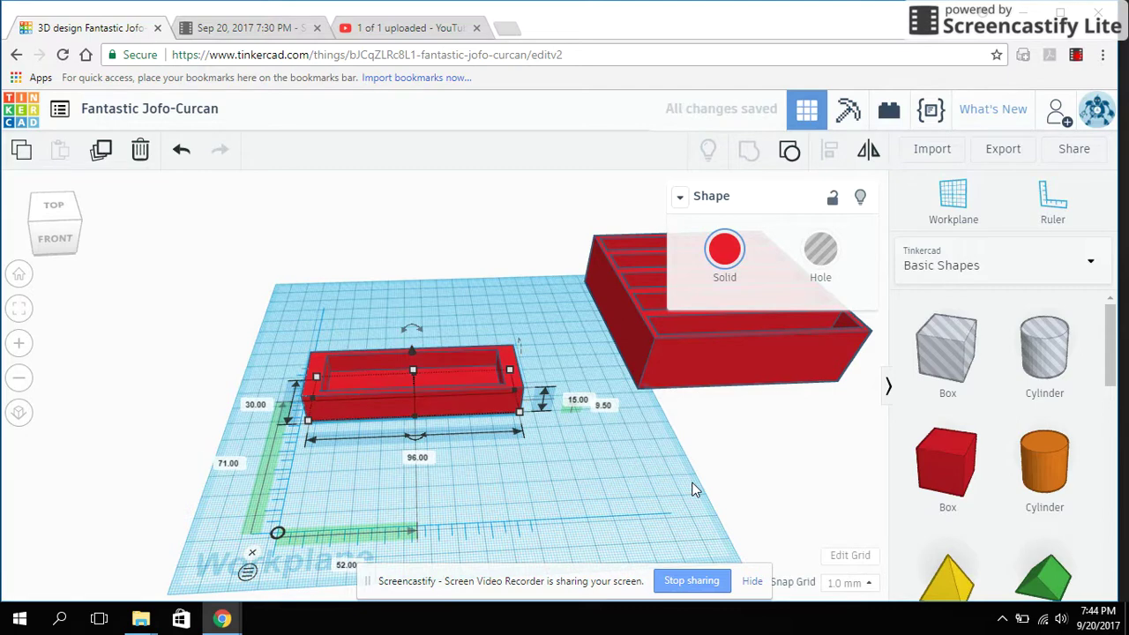
pyautogui.moveTo(410, 379); pyautogui.dragTo(331, 320)
pyautogui.click(422, 403)
pyautogui.hotkey('ctrl', 'd')
pyautogui.moveTo(422, 403); pyautogui.dragTo(323, 446)
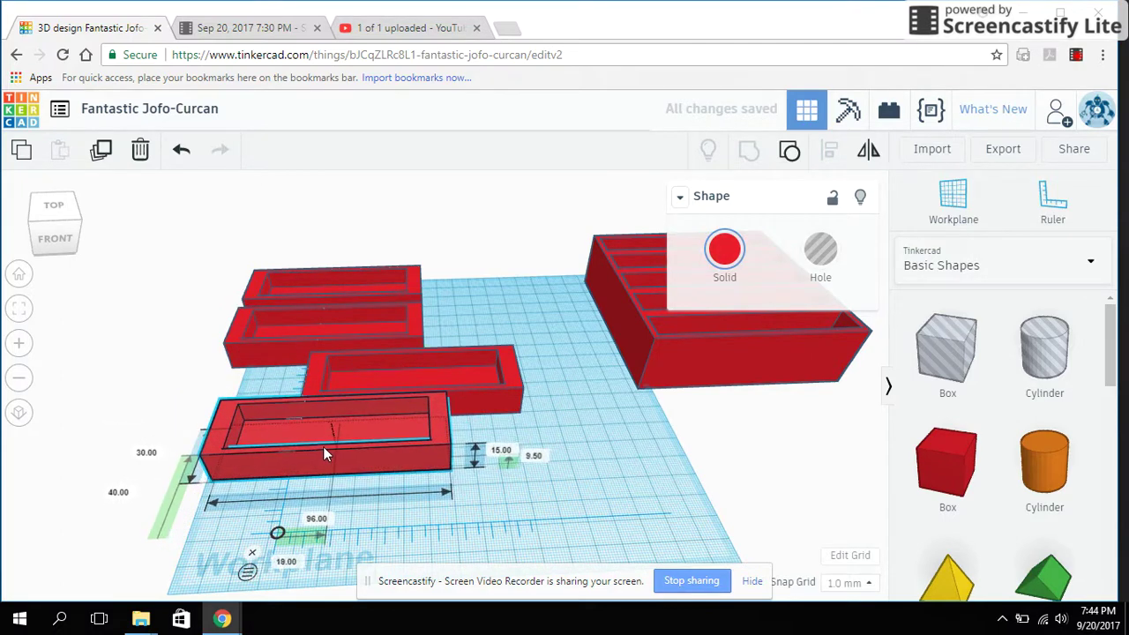
# Duplicate the original drawer once more and place the copy in front of the other drawers
pyautogui.click(436, 374)
pyautogui.hotkey('ctrl', 'd')
pyautogui.moveTo(435, 374); pyautogui.dragTo(345, 502)
# Move the shelf unit onto the workplane beside the drawers and bring the middle drawer into line with the row
pyautogui.moveTo(628, 314); pyautogui.dragTo(478, 424)
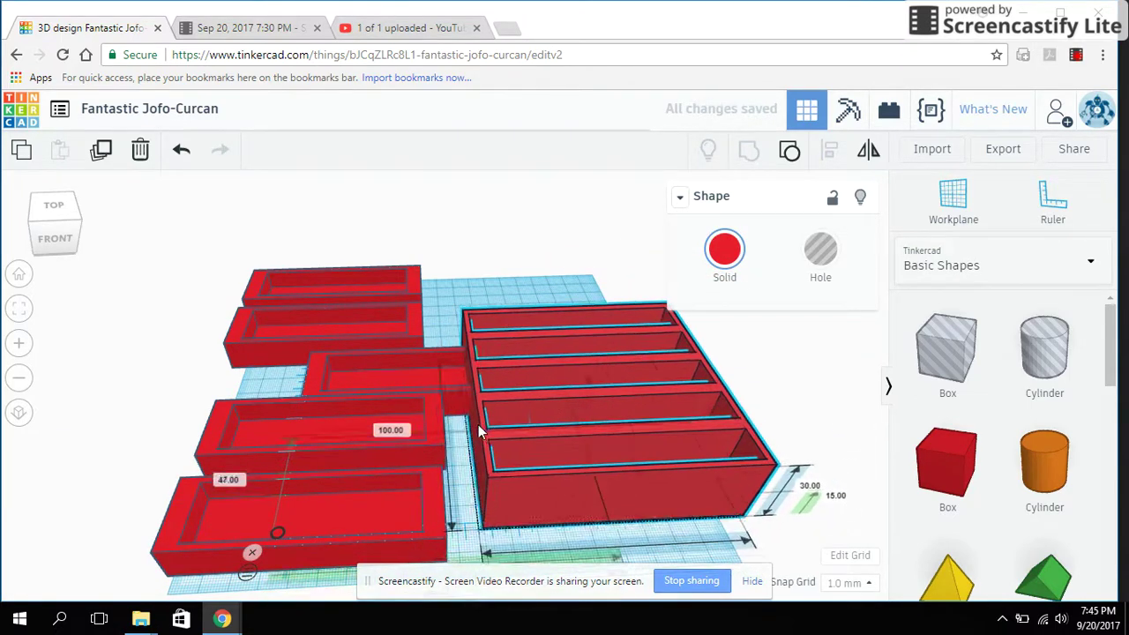
pyautogui.moveTo(354, 368); pyautogui.dragTo(272, 368)
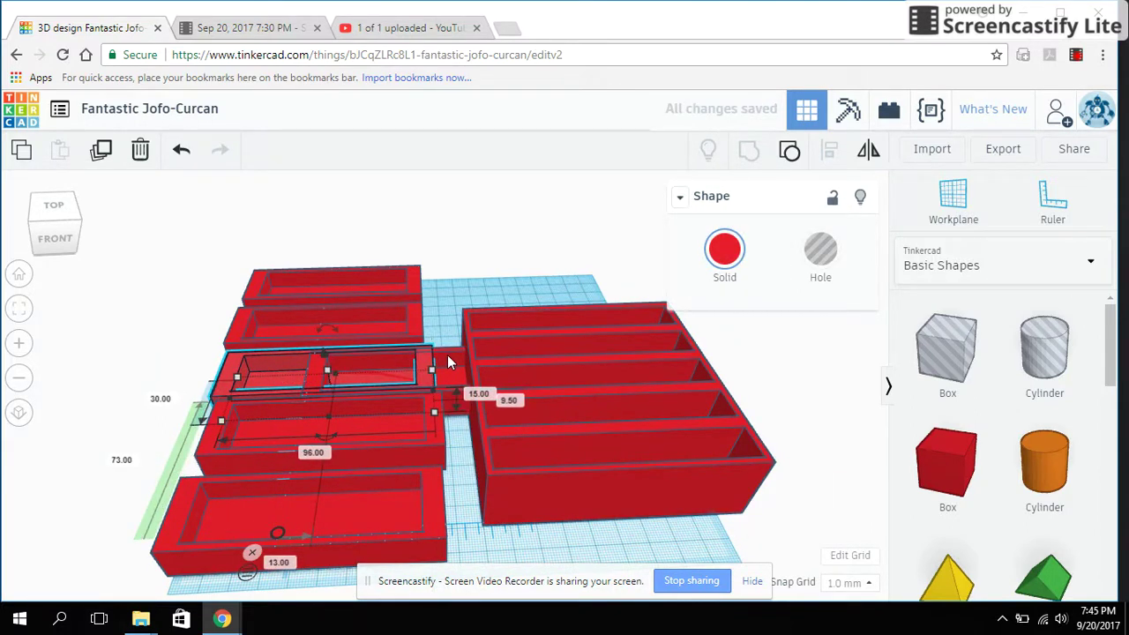
pyautogui.hotkey('ctrl', 'z')
pyautogui.click(432, 374)
pyautogui.moveTo(430, 371); pyautogui.dragTo(352, 372)
pyautogui.click(526, 284)
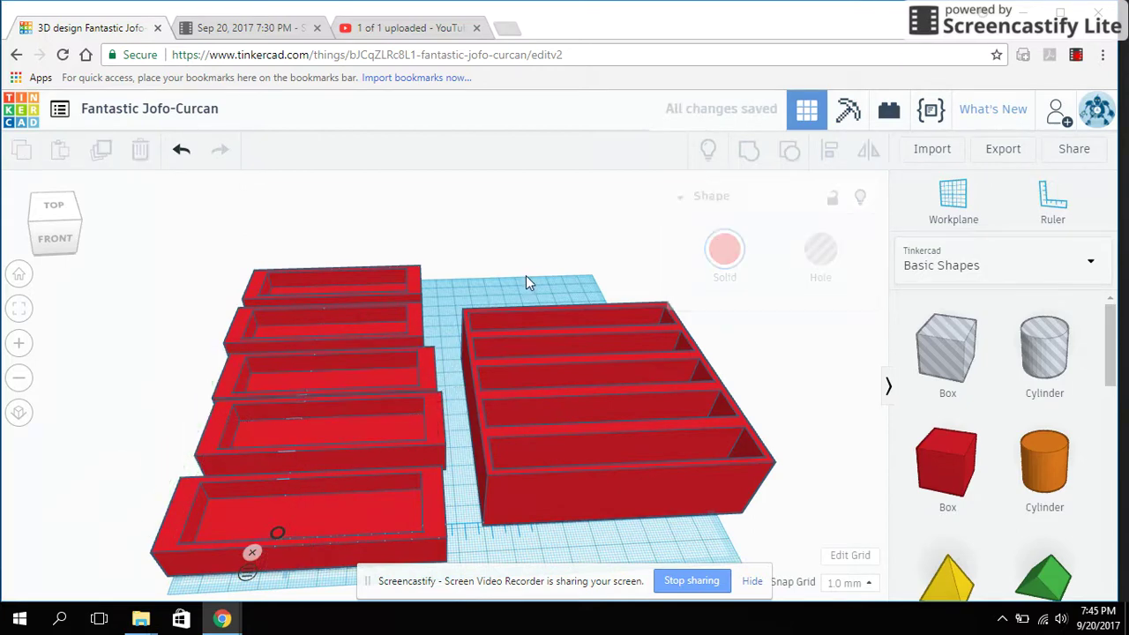
pyautogui.moveTo(477, 266); pyautogui.dragTo(568, 238, button='right')
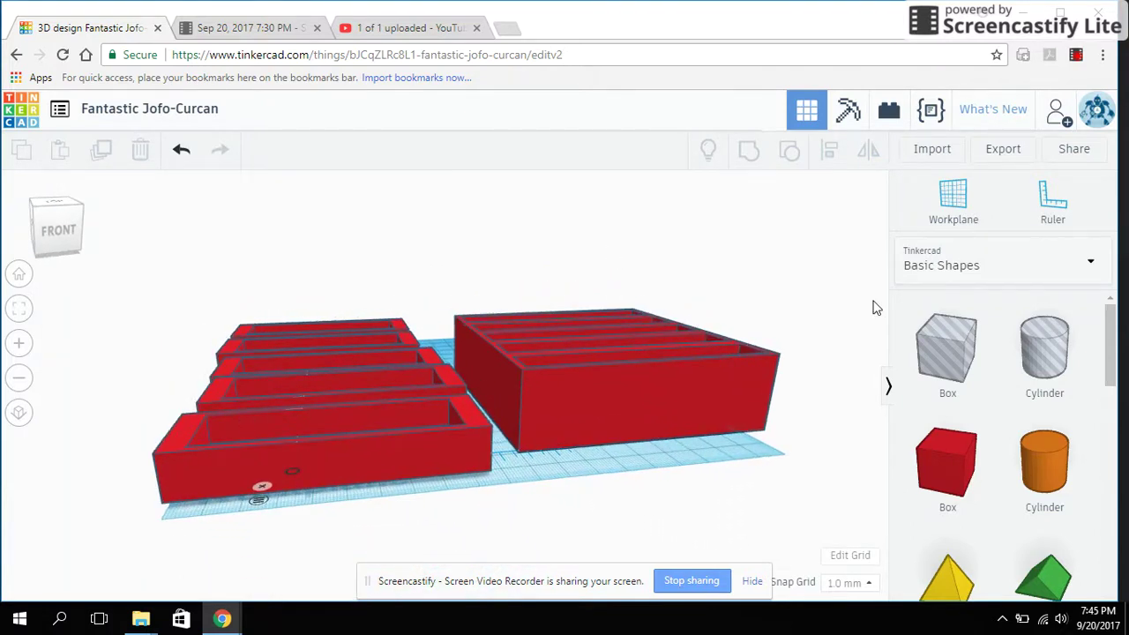
pyautogui.moveTo(1109, 343); pyautogui.dragTo(1114, 399)
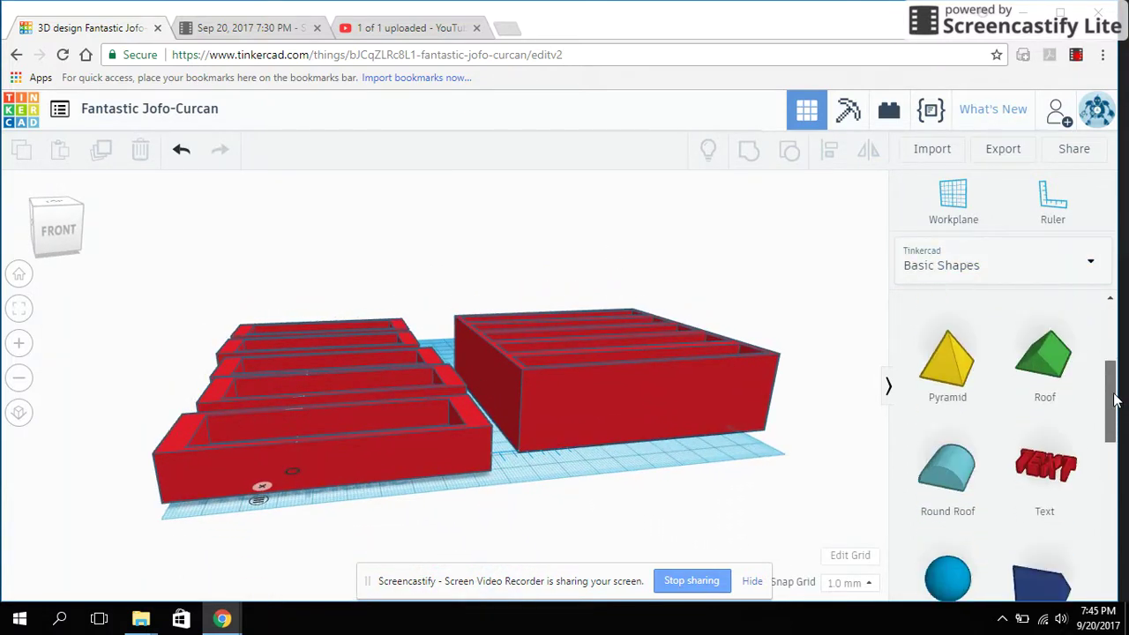
pyautogui.moveTo(1114, 400); pyautogui.dragTo(1092, 519)
pyautogui.scroll(-1, 1092, 518)
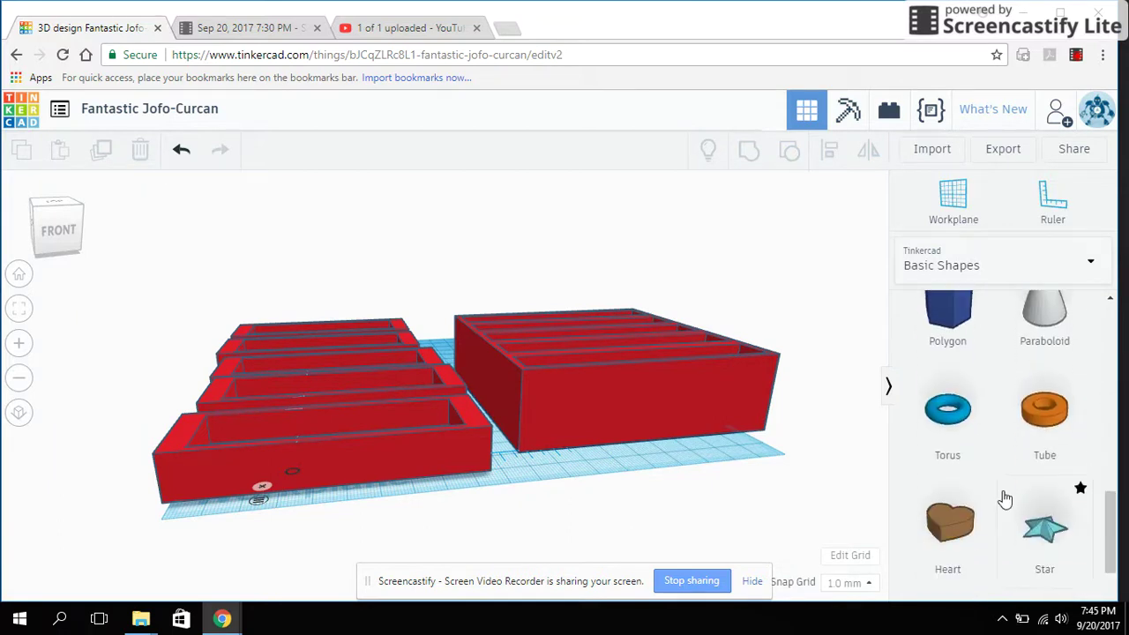
# Nudge the front drawer slightly back towards the others in the row
pyautogui.moveTo(571, 477); pyautogui.dragTo(551, 510, button='right')
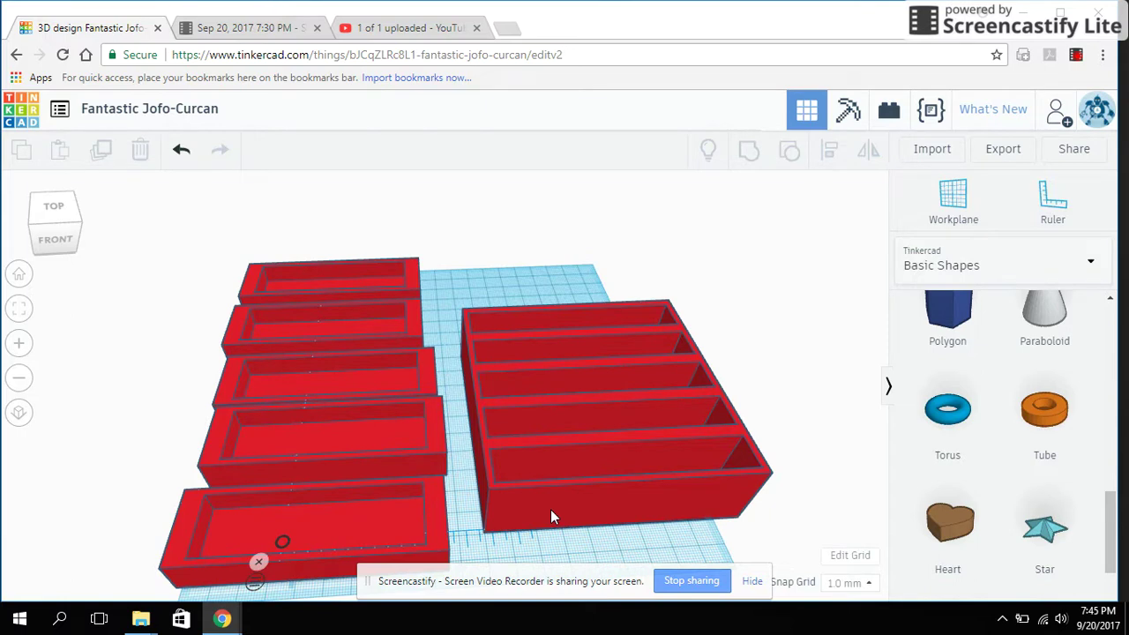
pyautogui.moveTo(437, 483); pyautogui.dragTo(366, 519)
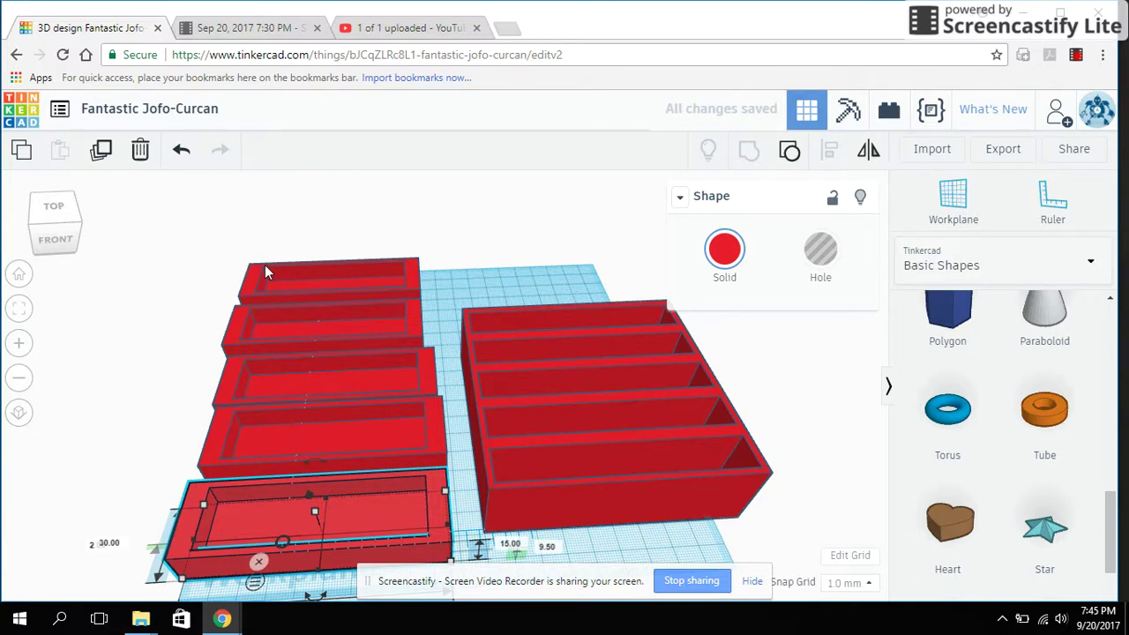
pyautogui.click(234, 266)
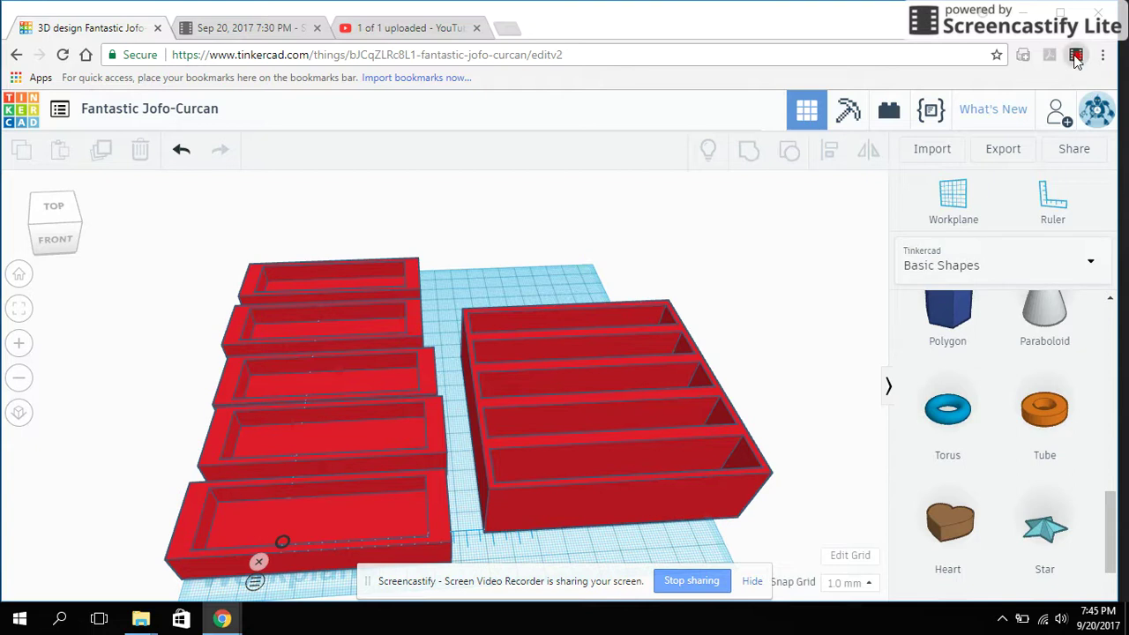
pyautogui.hotkey('alt', 'shift', 's')
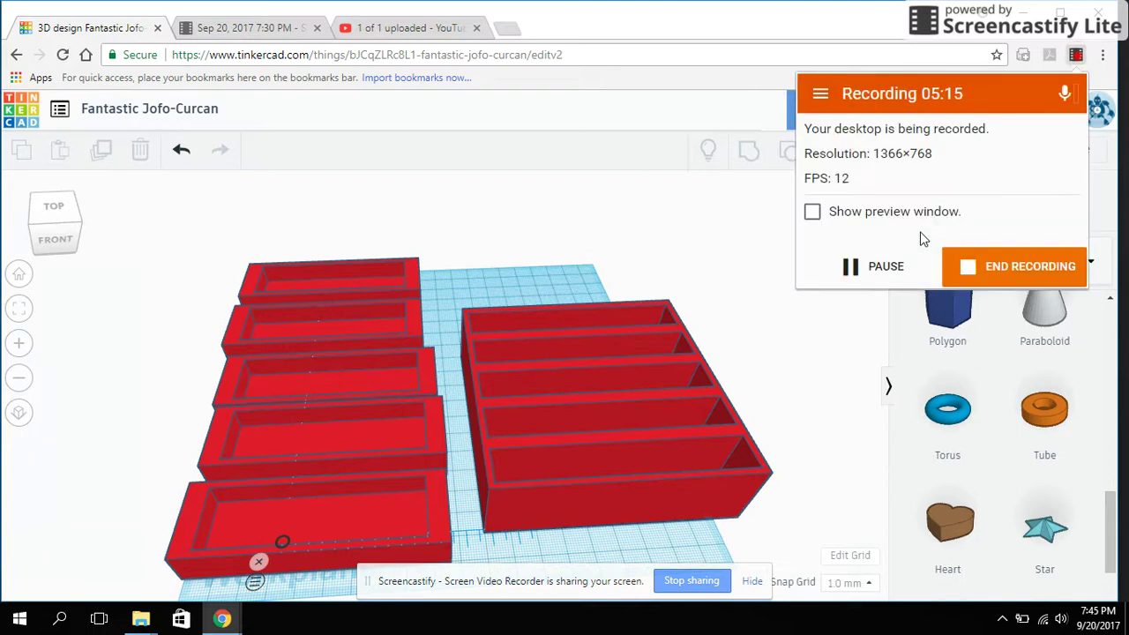